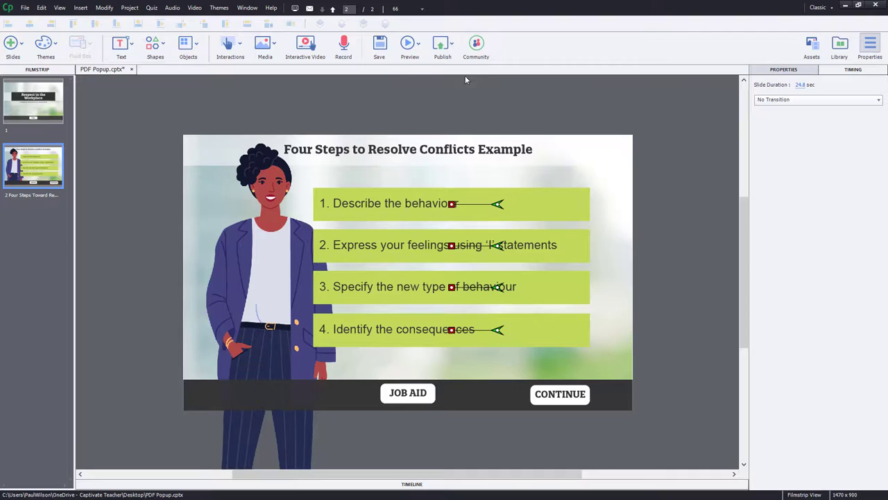
Draw a rectangle of about 1326 by 933 px covering most of the Four Steps to Resolve Conflicts Example slide.
click(156, 46)
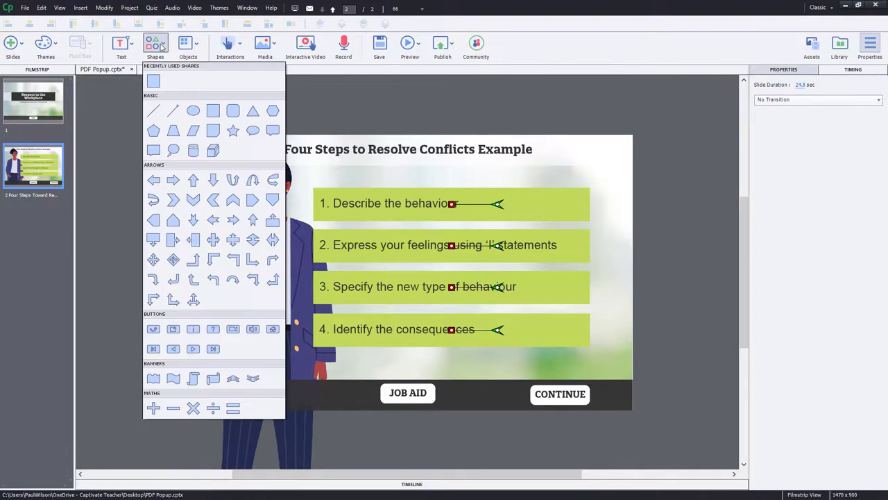
click(153, 82)
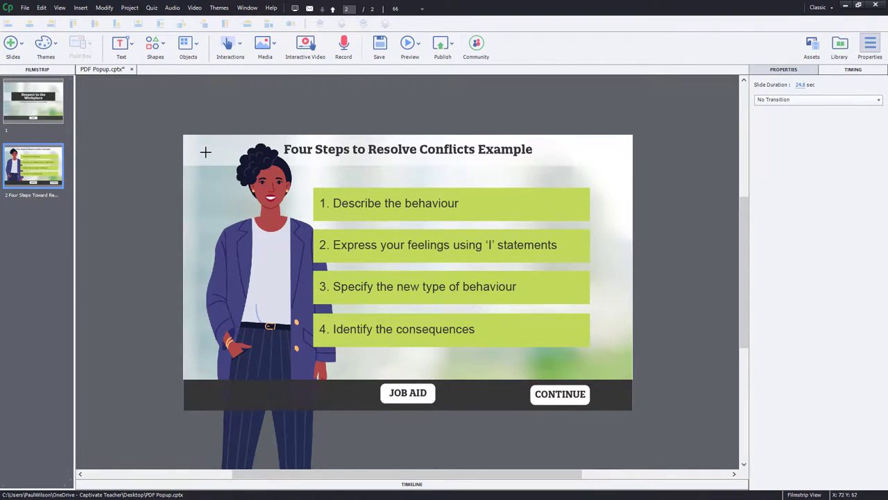
mouse_move(207, 150)
mouse_down()
mouse_move(340, 236)
mouse_move(563, 420)
mouse_move(612, 436)
mouse_up()
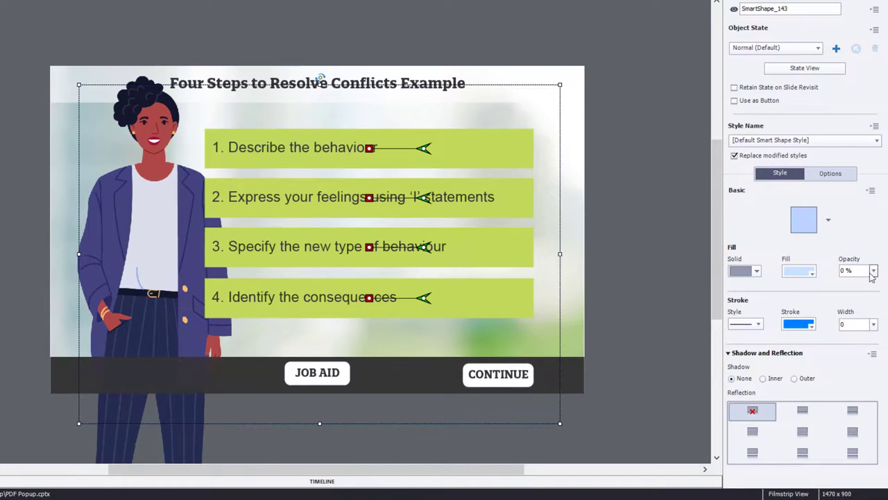
Set the new rectangle's fill opacity to 100% and its solid fill color to white.
click(874, 272)
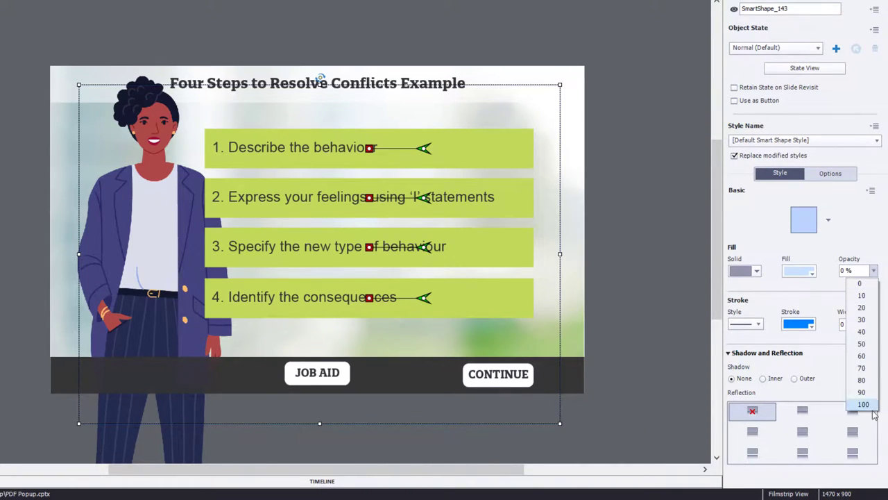
click(868, 409)
click(798, 272)
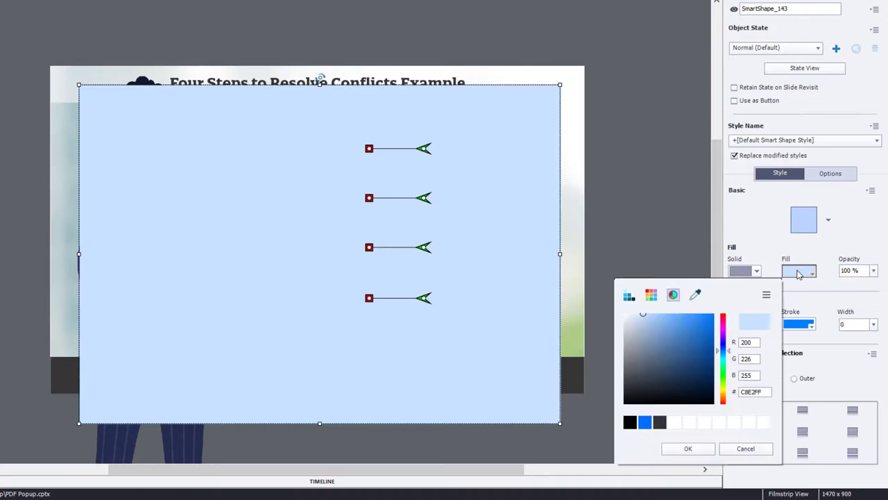
click(669, 420)
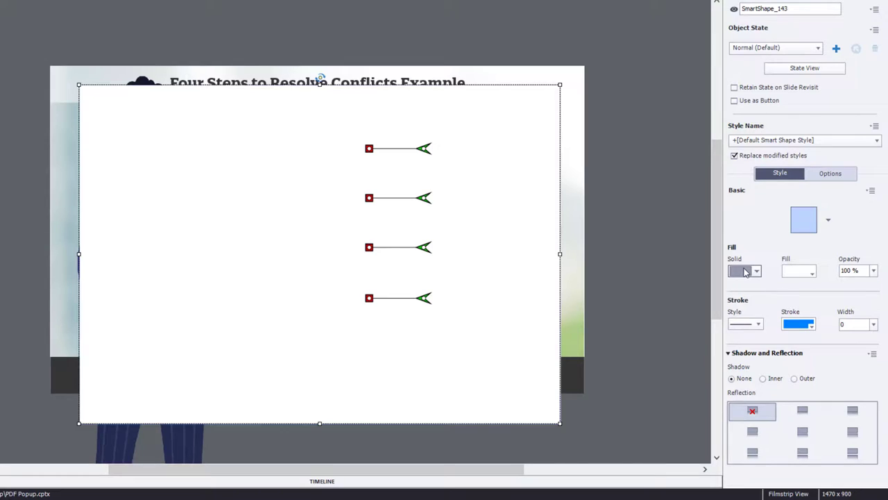
Change the rectangle to an image fill using POPUP BACKGROUND.png from the library, fitted to the stage.
click(748, 273)
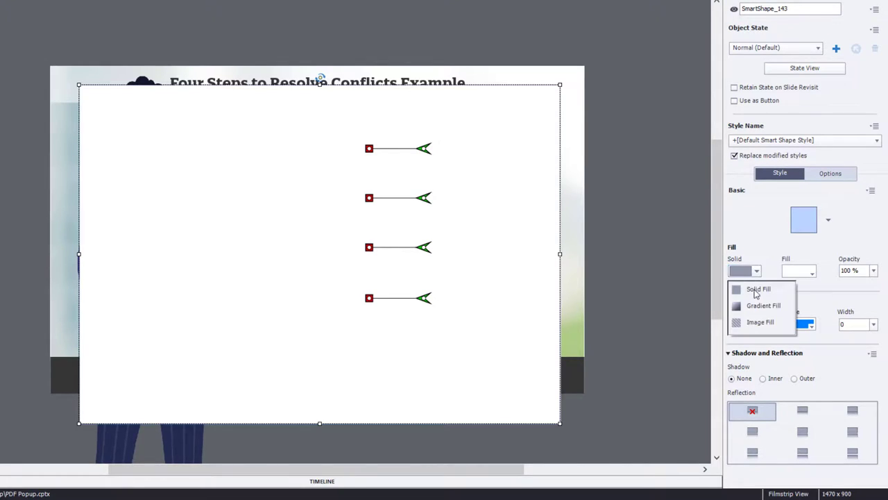
click(760, 326)
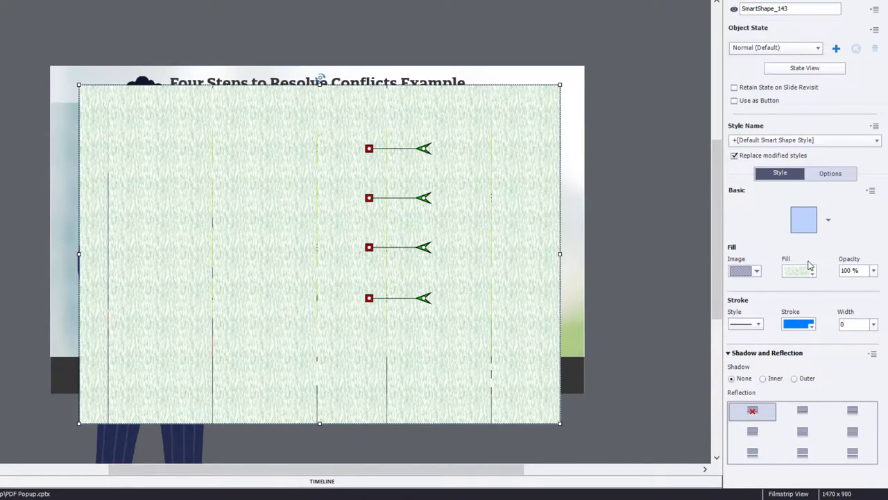
click(809, 269)
click(730, 319)
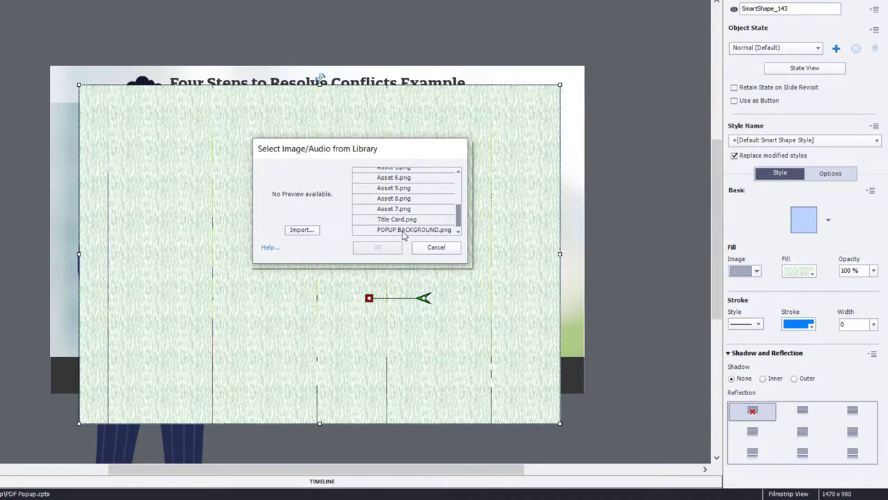
click(405, 230)
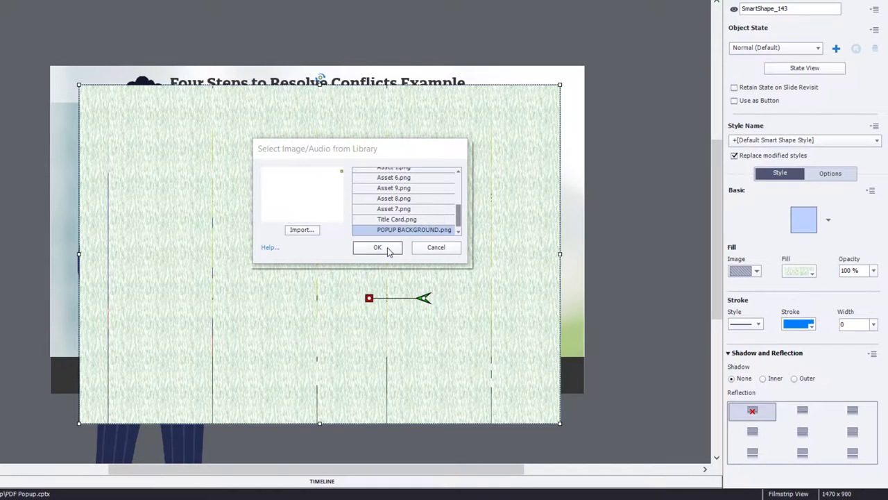
click(375, 249)
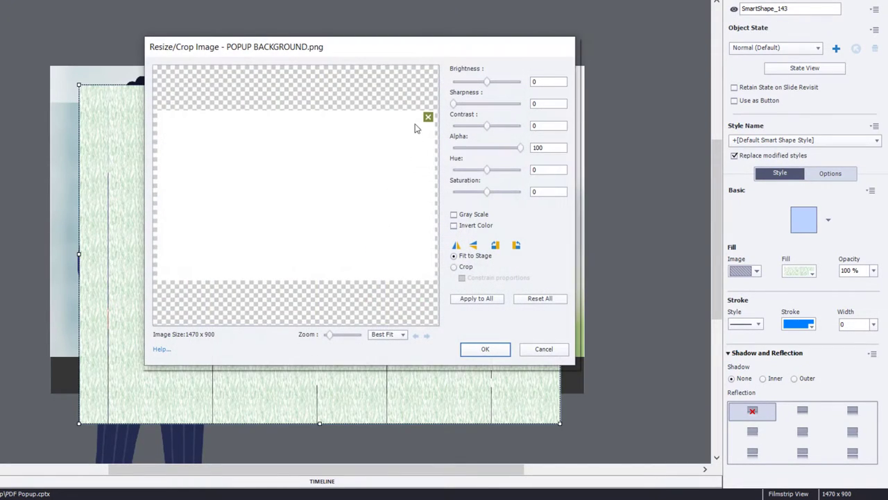
click(504, 351)
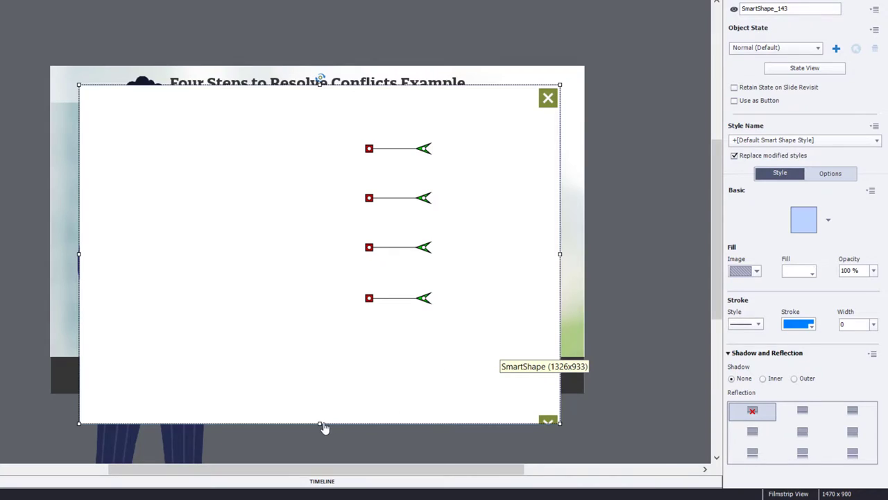
Shorten the popup shape from its lower edge to about 878 px high and give it an outer shadow.
drag(321, 423, 319, 402)
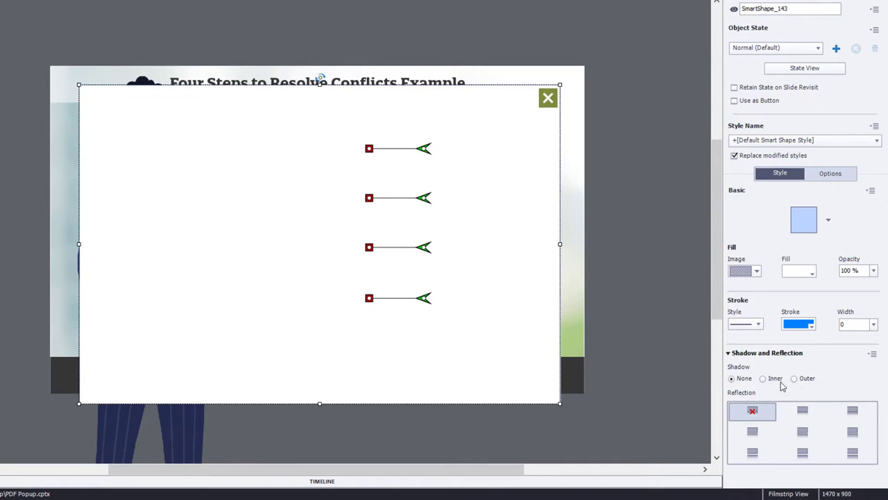
click(835, 384)
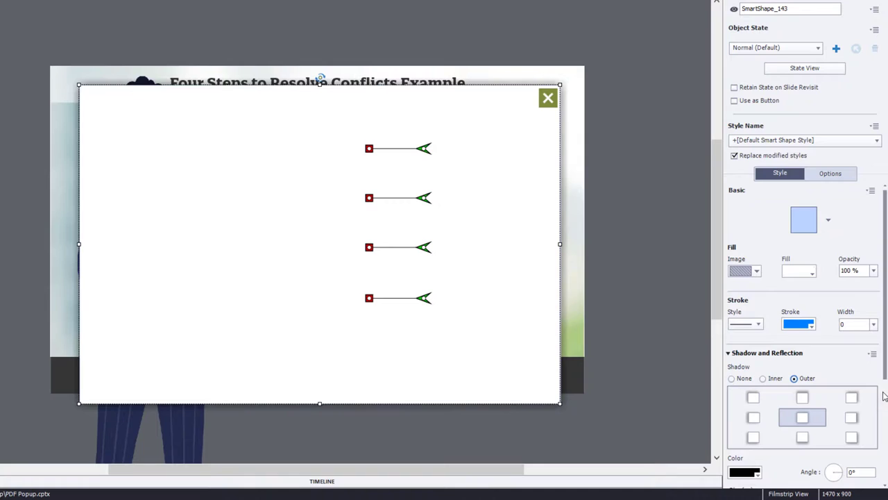
click(885, 394)
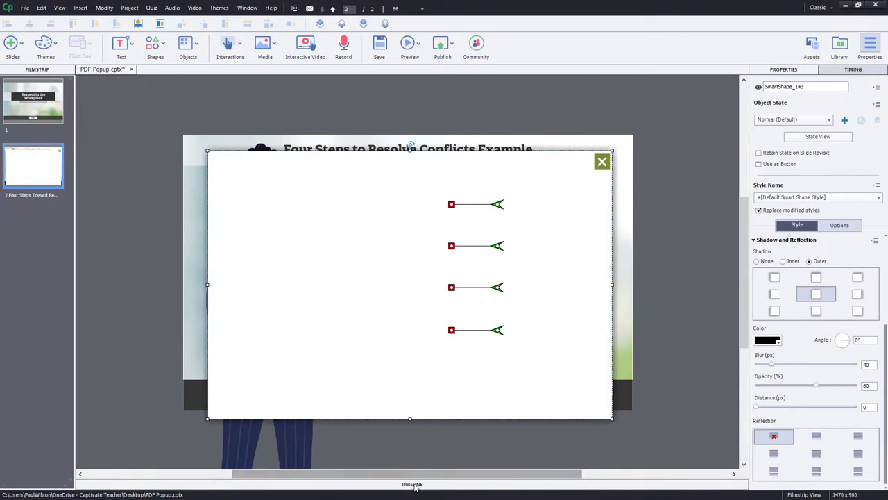
Show the timeline and hide every object on the slide except the popup shape.
click(328, 479)
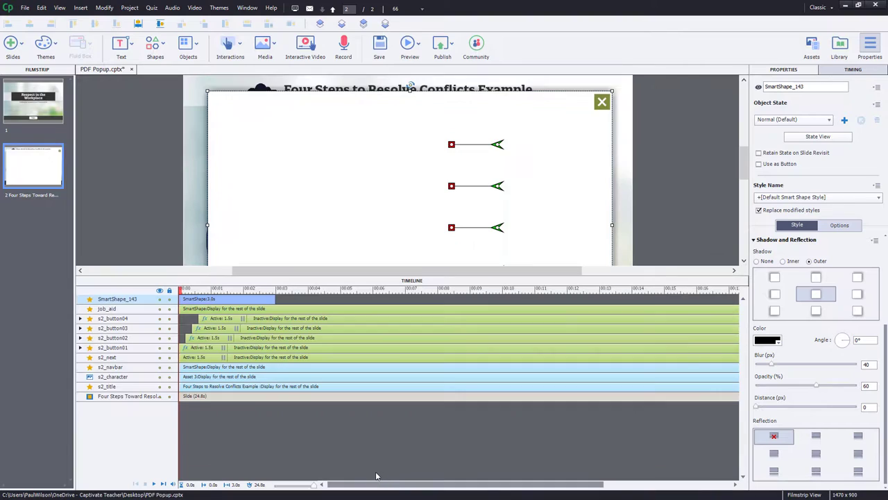
click(159, 291)
click(159, 299)
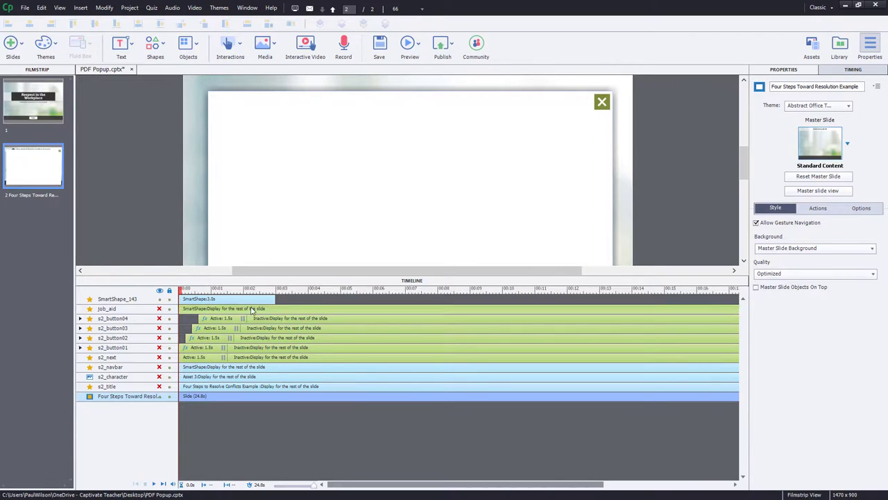
Set the popup shape to display for the rest of the project and place it on top of other objects.
click(611, 174)
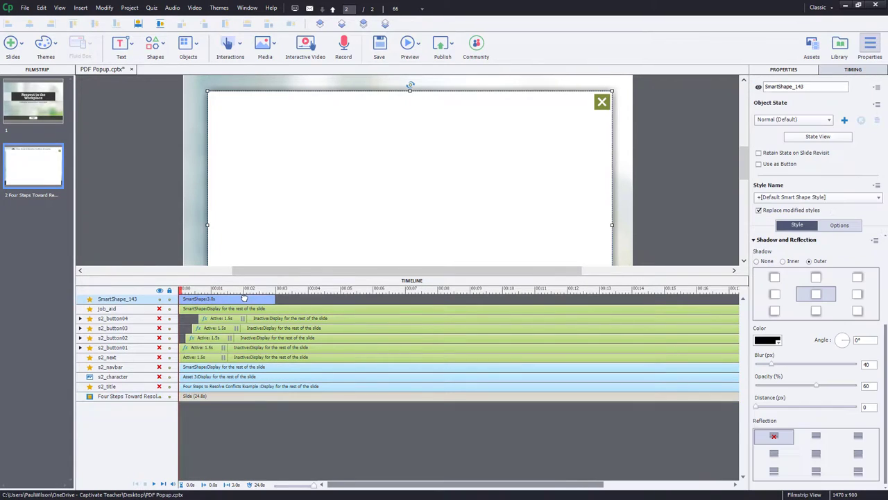
click(853, 70)
click(819, 100)
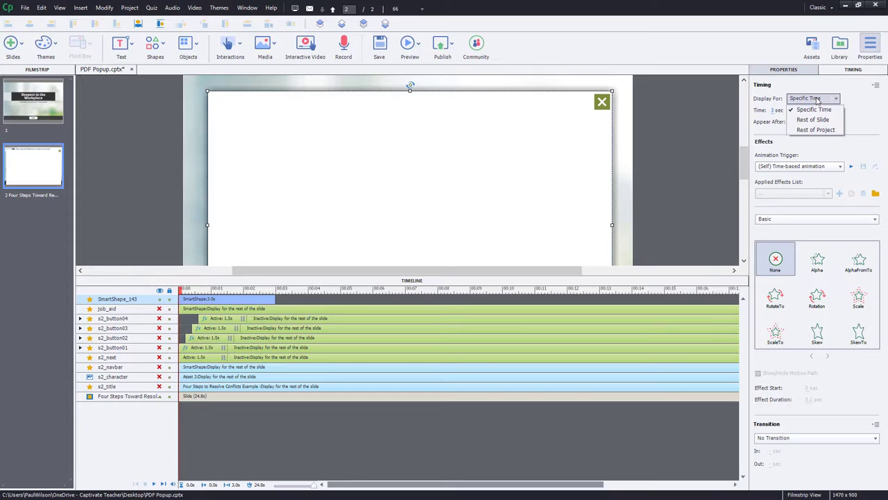
click(819, 130)
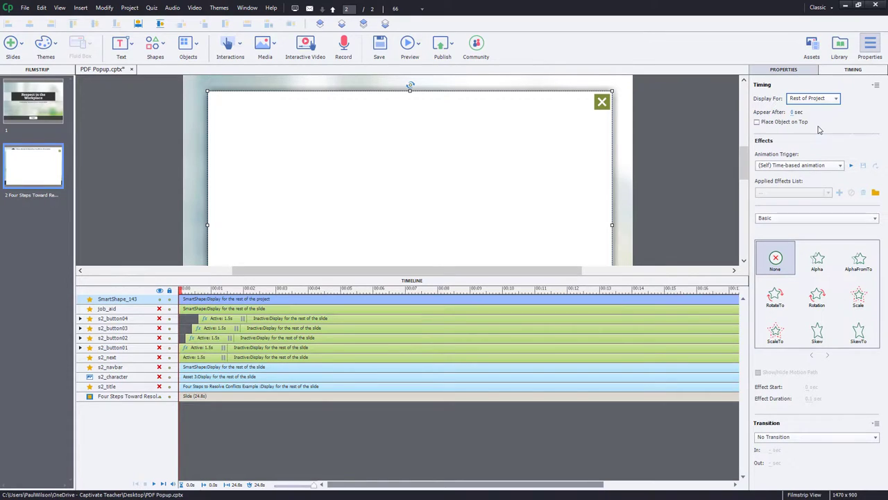
click(757, 123)
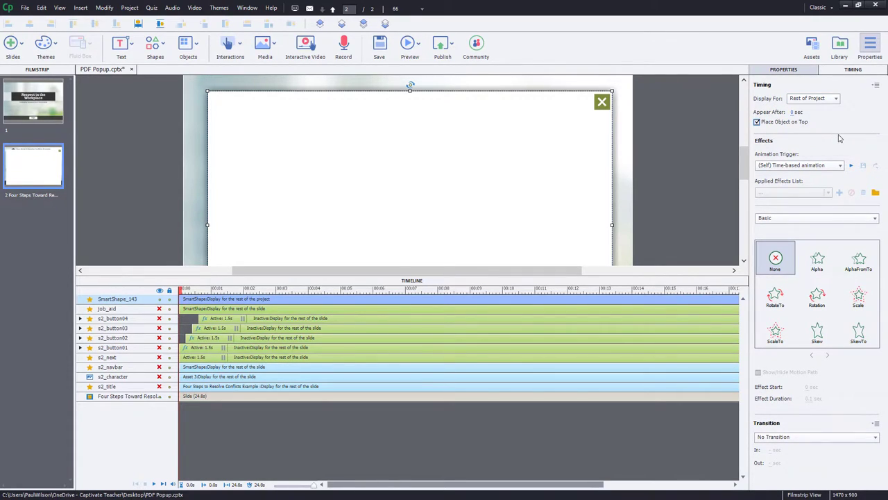
Make the popup shape usable as a button and turn off its pause.
click(785, 73)
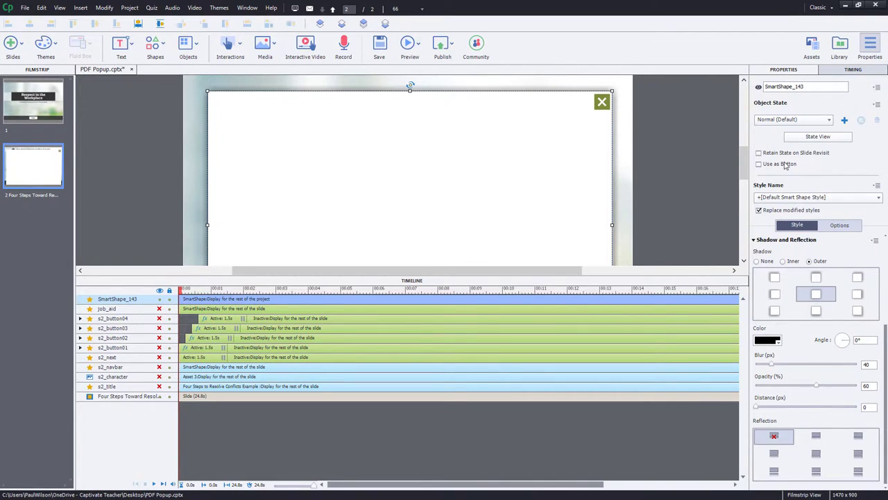
click(782, 167)
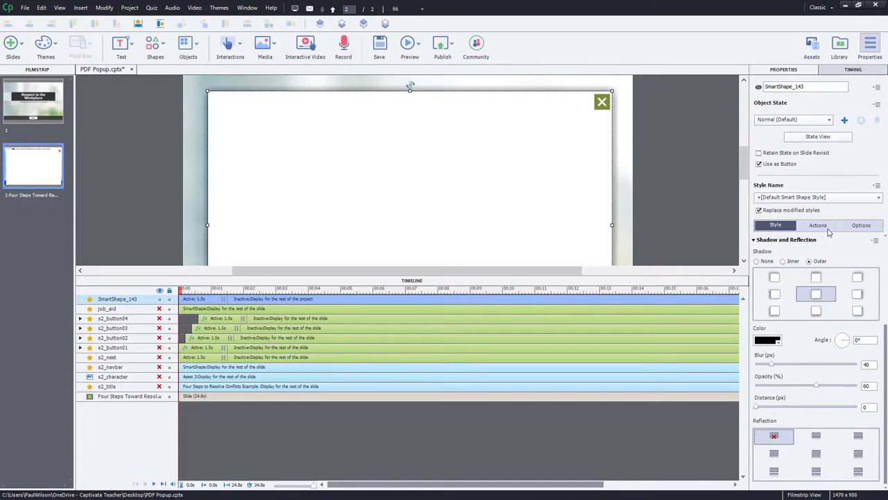
click(854, 70)
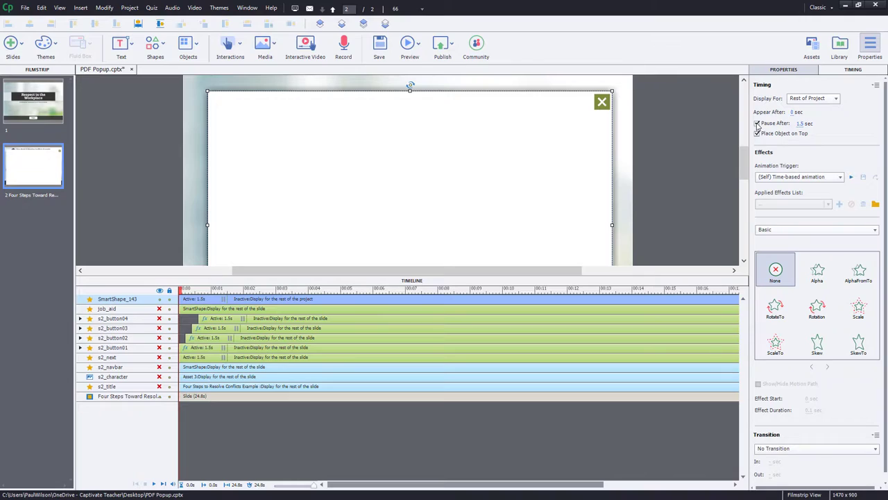
click(757, 124)
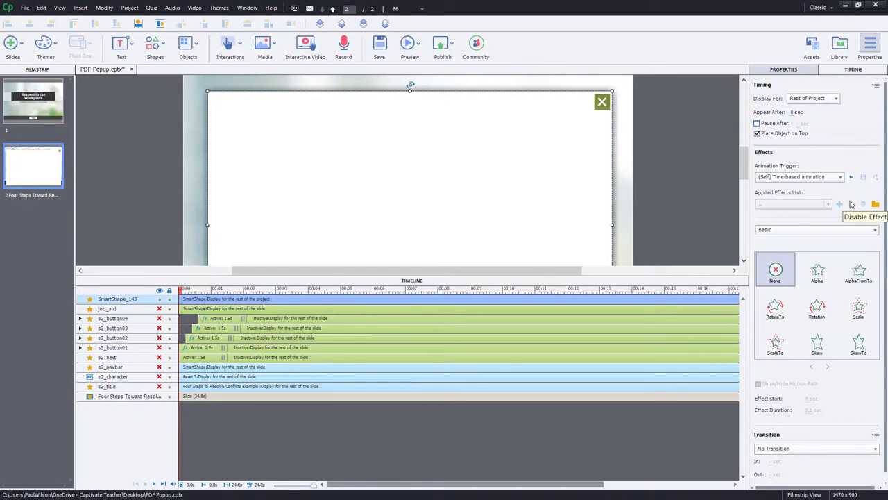
Delete the Down and RollOver states of the popup shape, leaving only Normal, and return to the slide.
click(799, 71)
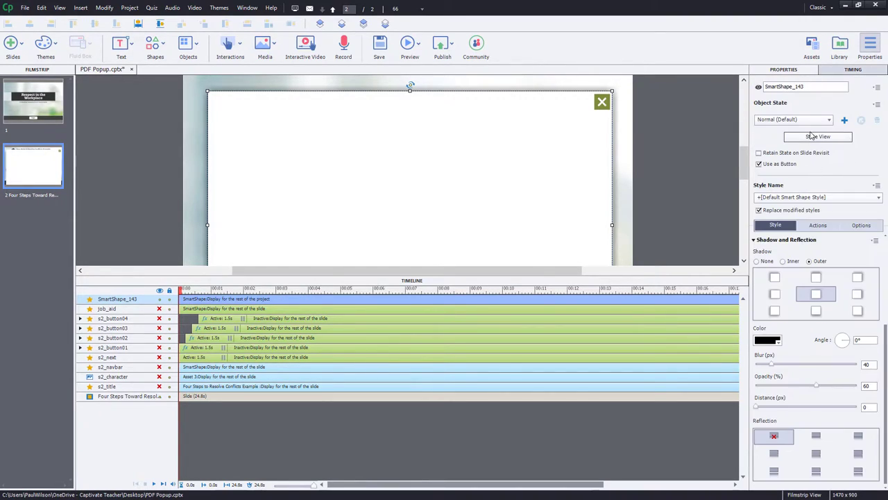
click(817, 137)
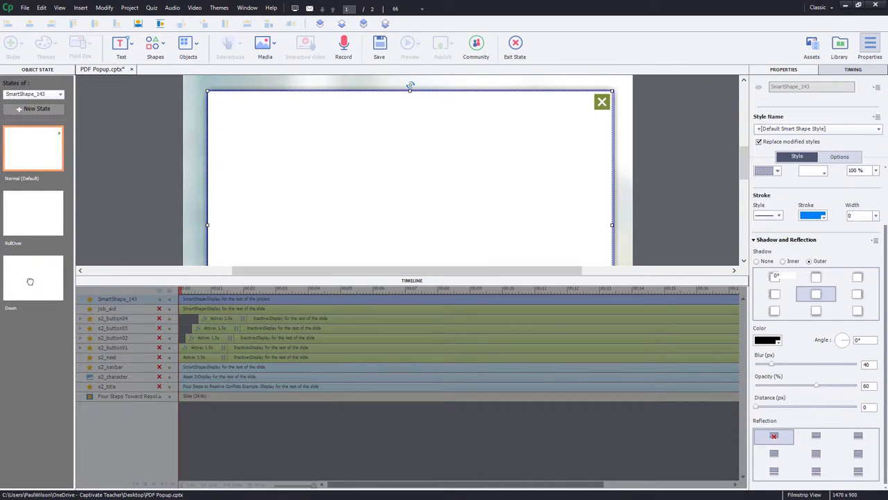
click(30, 281)
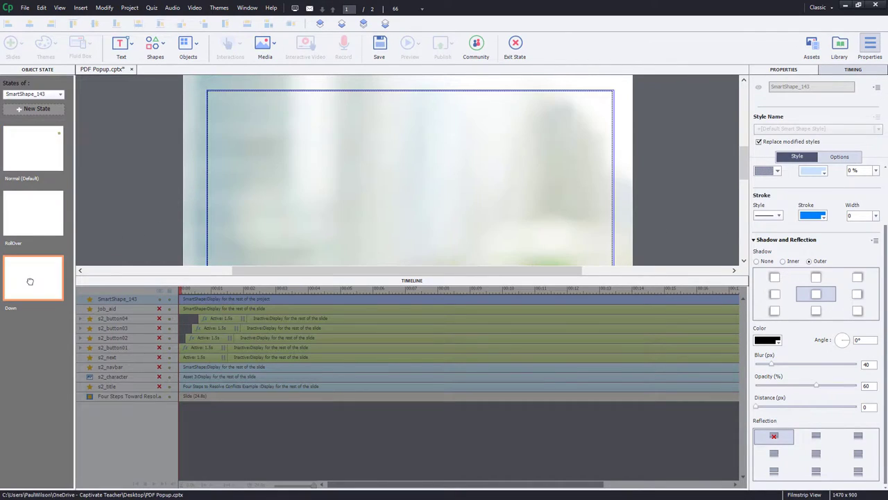
right_click(30, 281)
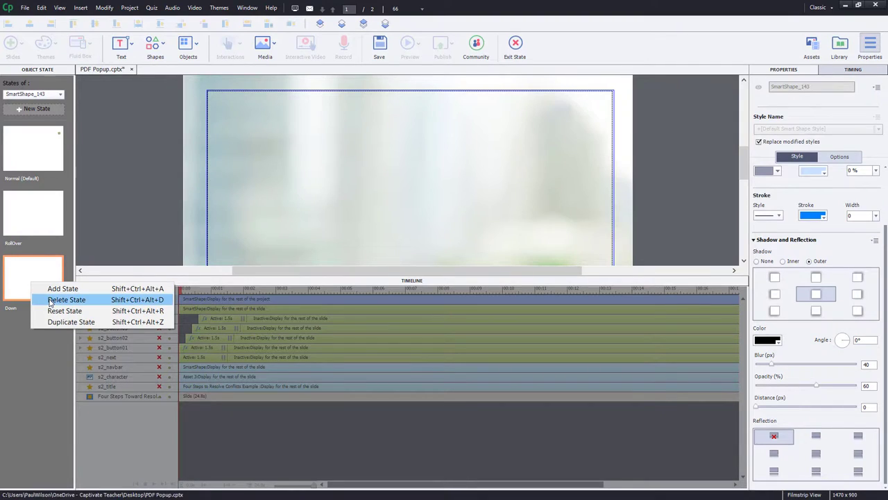
click(49, 301)
click(457, 270)
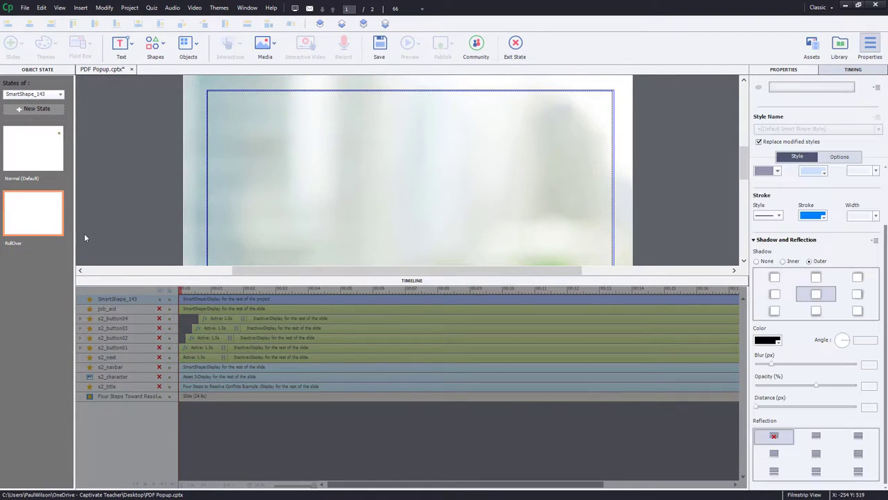
right_click(28, 219)
click(54, 234)
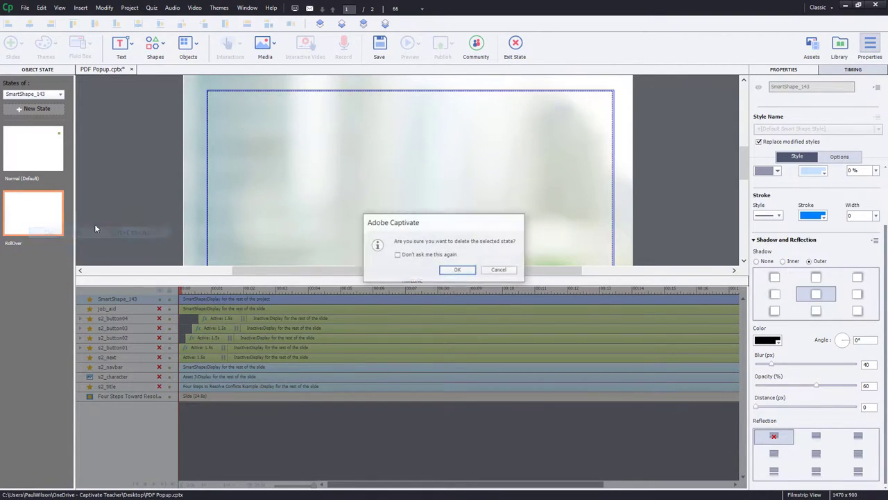
click(458, 270)
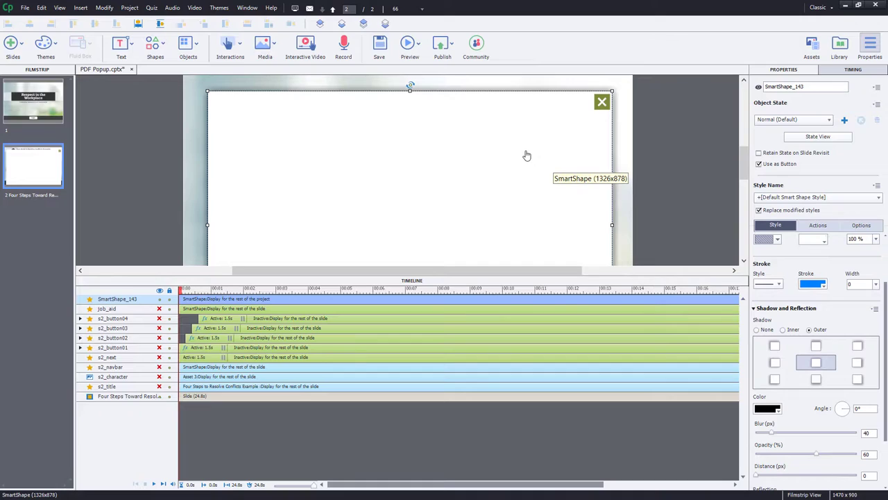
Insert a web object on the slide and load Four Steps to Resolve Conflicts.pdf from the Desktop into it.
click(188, 45)
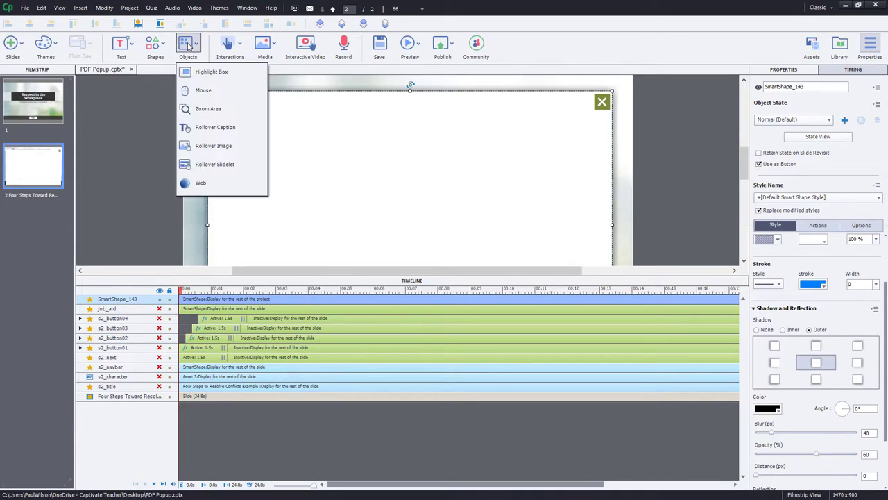
click(200, 184)
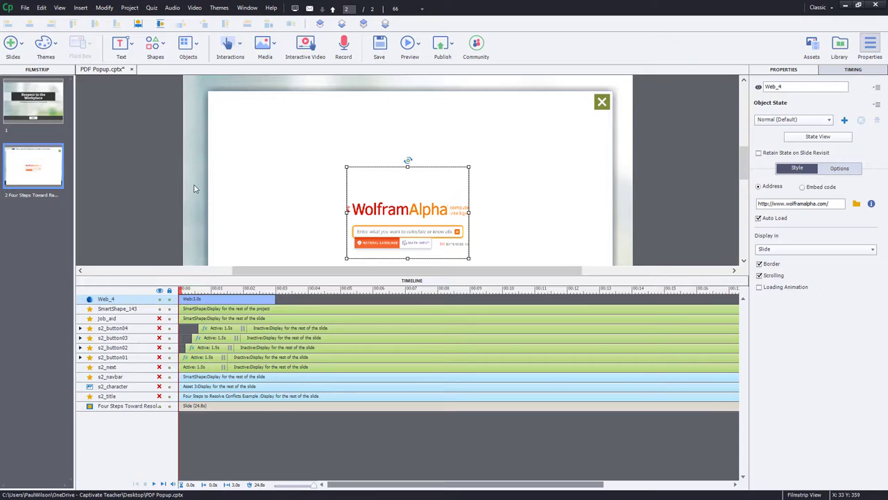
click(857, 203)
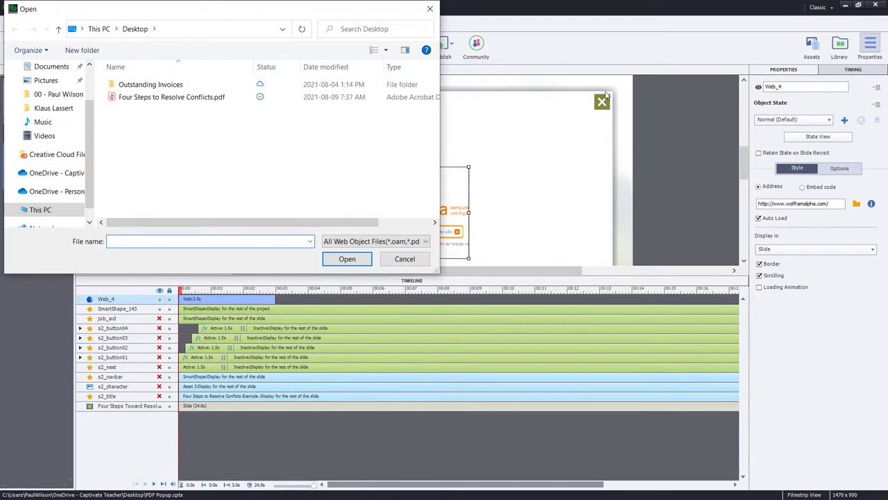
click(124, 98)
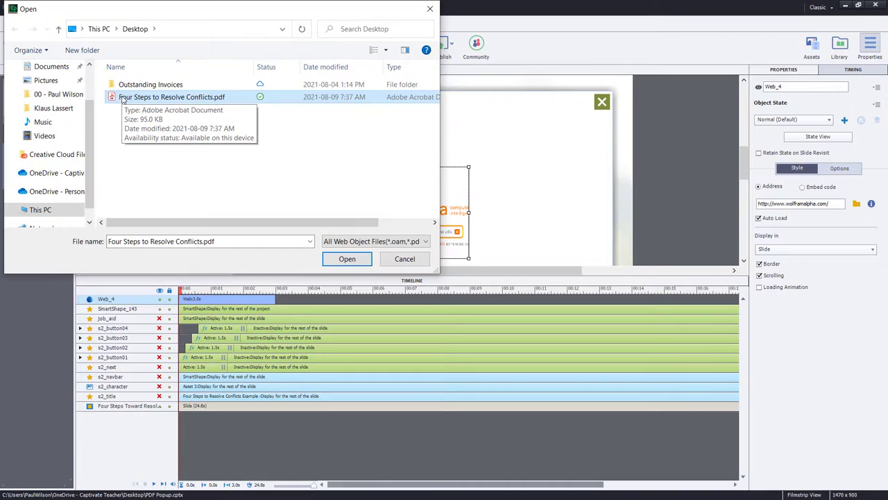
click(347, 259)
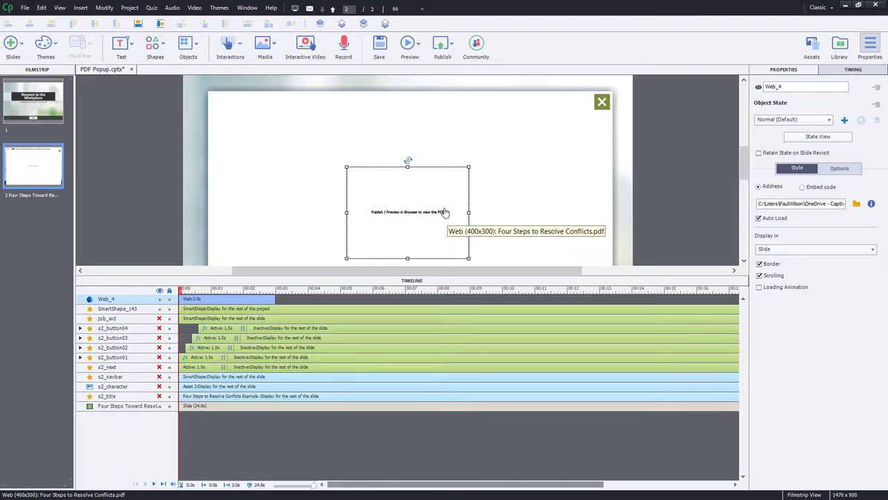
Move the web object below the popup's close X and enlarge it to about 1174 x 717 px, leaving a margin inside the popup shape.
drag(431, 194, 555, 141)
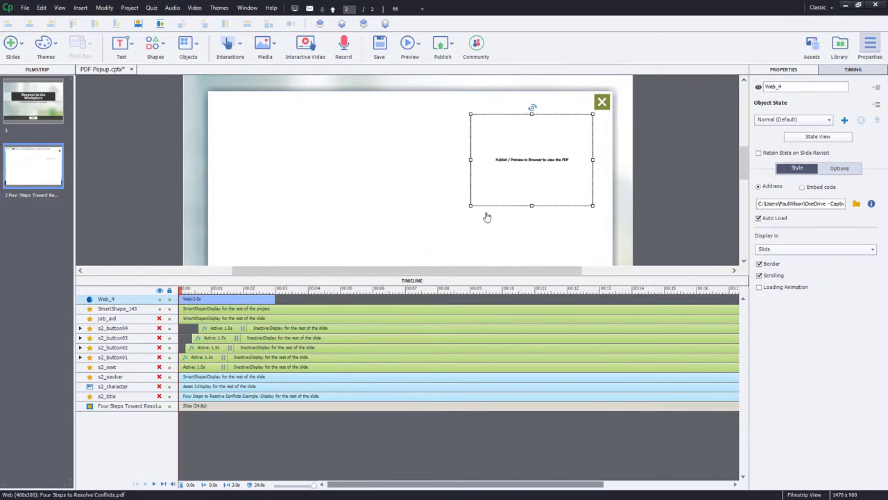
scroll(479, 209, down, 1)
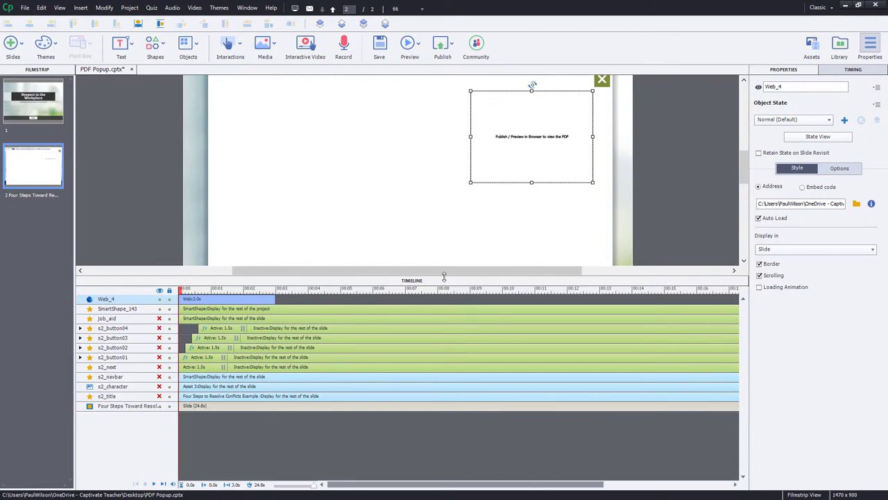
click(445, 280)
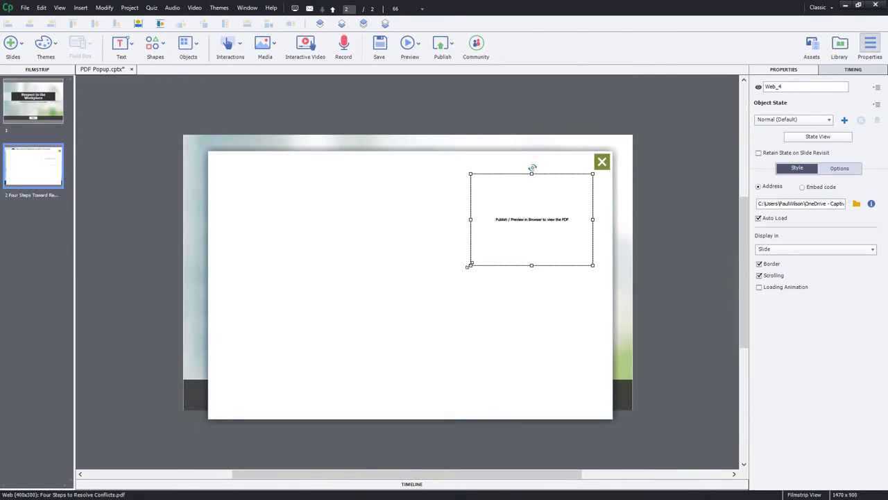
drag(469, 266, 234, 392)
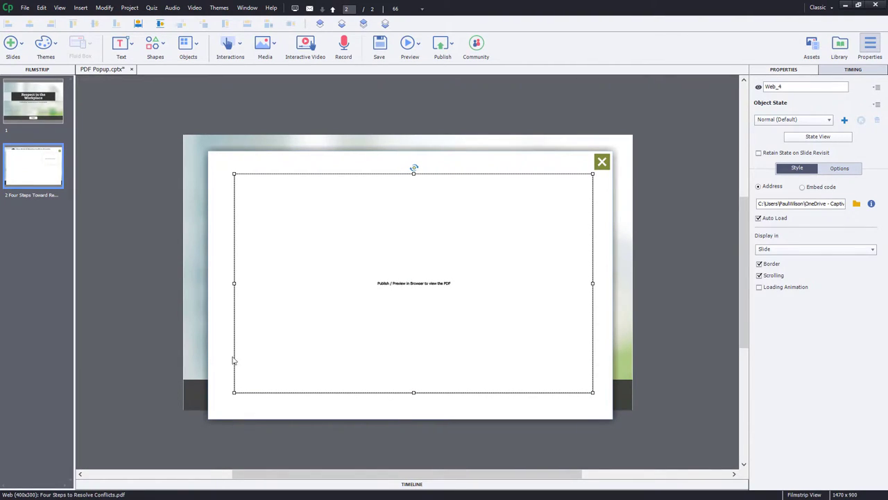
Center the web object and the popup shape horizontally on the slide and group them.
click(225, 211)
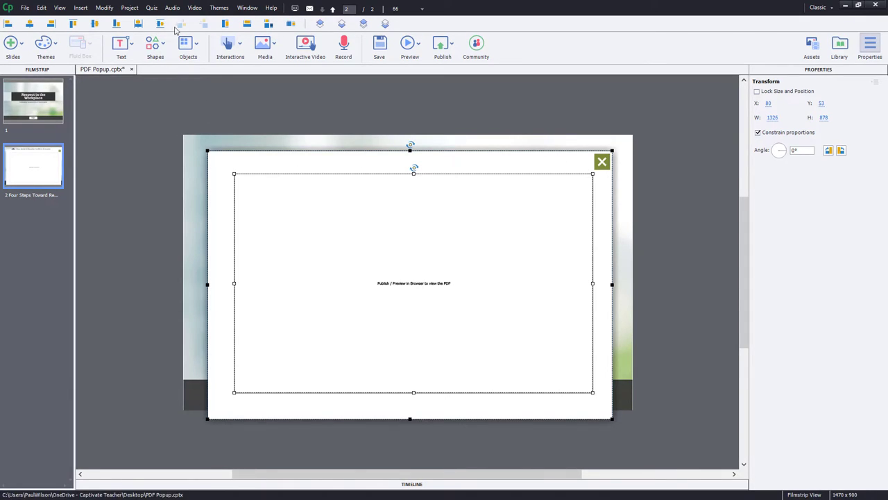
click(138, 24)
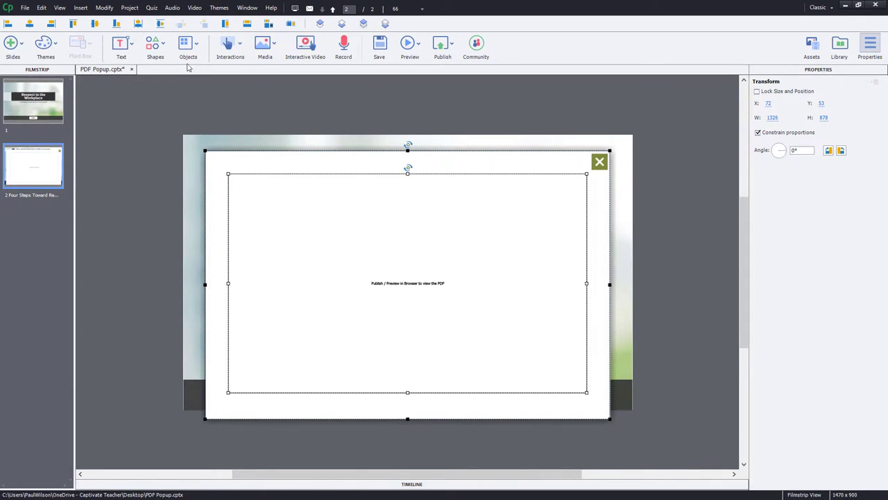
right_click(467, 167)
click(498, 220)
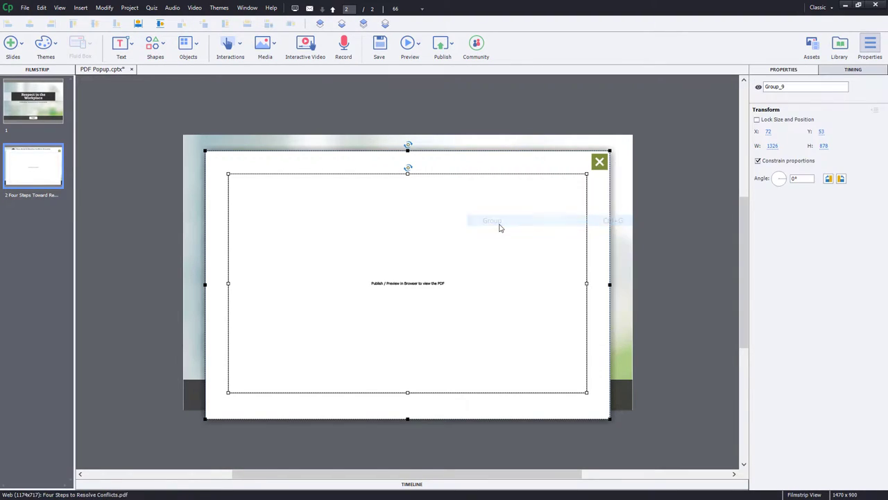
Name the new group PDF_Popup and make it not visible in output.
click(791, 86)
drag(791, 87, 707, 83)
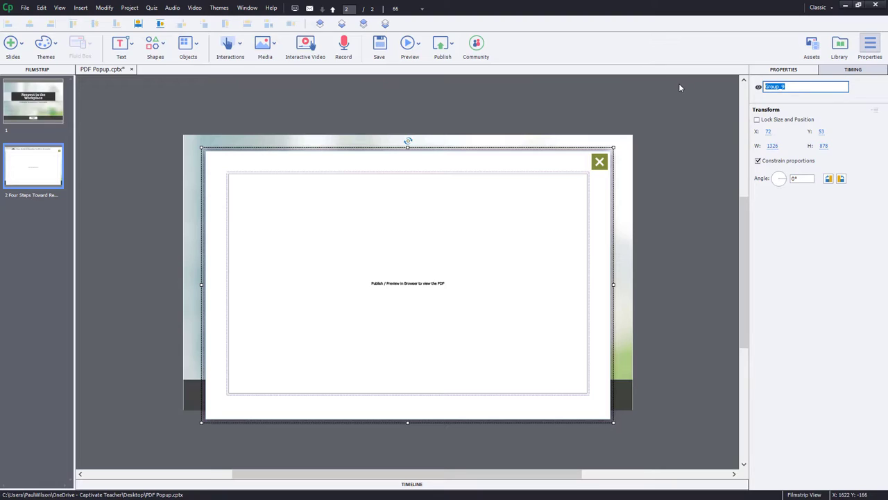
text(PDF_Popup)
key(Return)
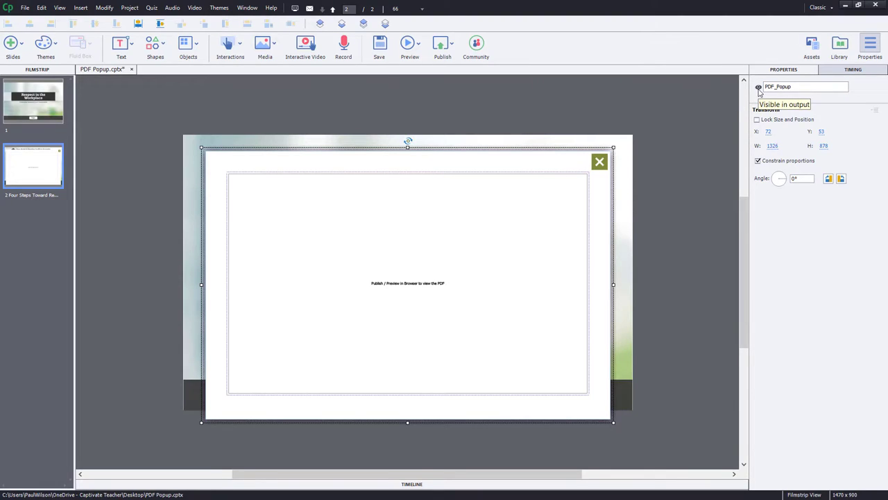
click(759, 90)
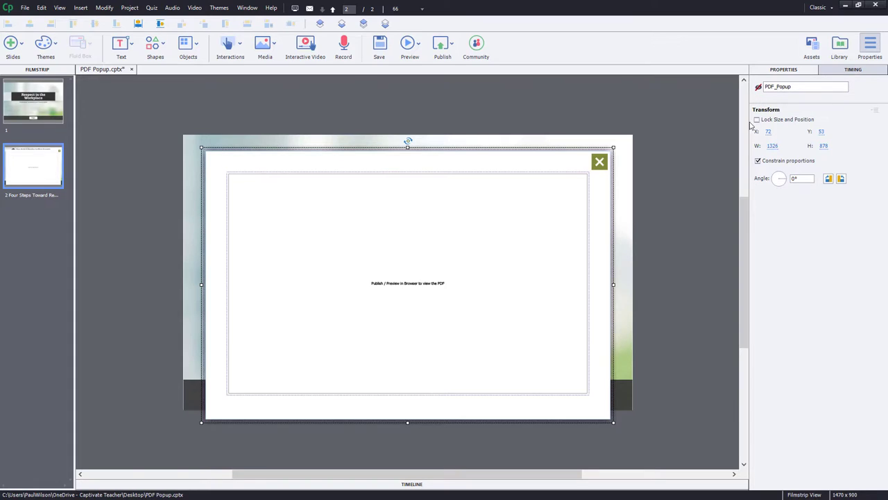
Show all slide objects in the timeline again, hide only the PDF_Popup group, and collapse the timeline.
click(420, 484)
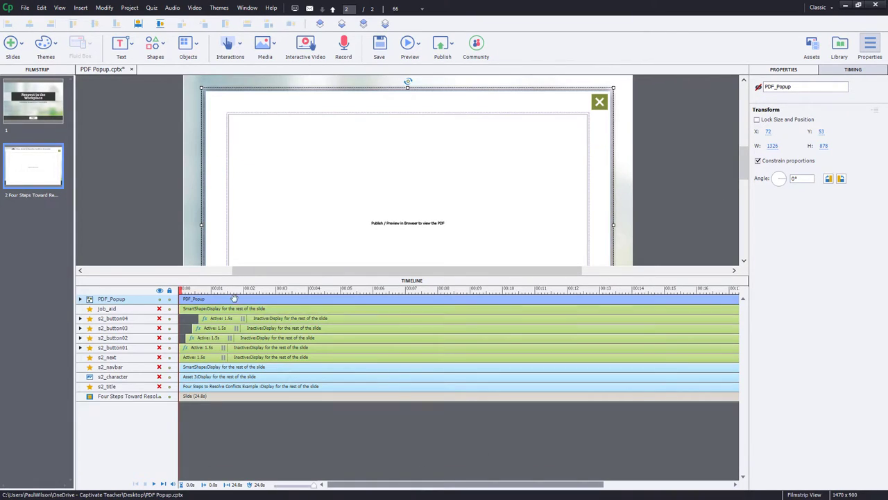
click(160, 290)
click(160, 290)
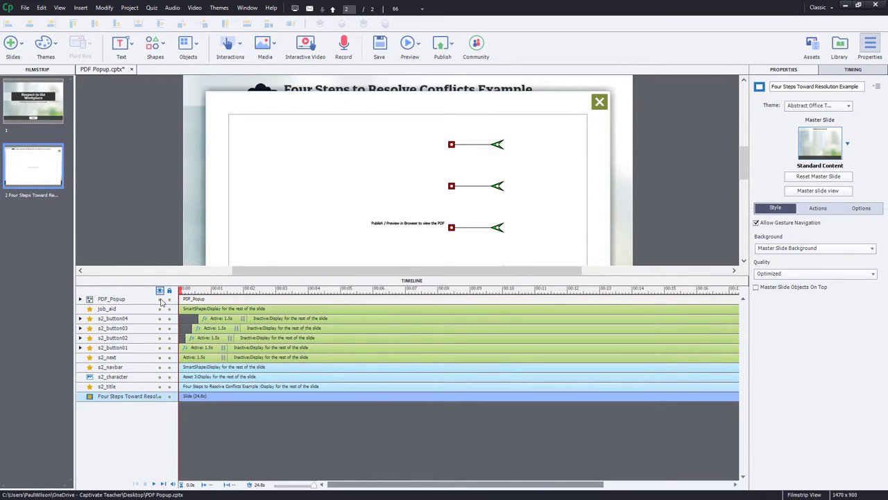
click(159, 299)
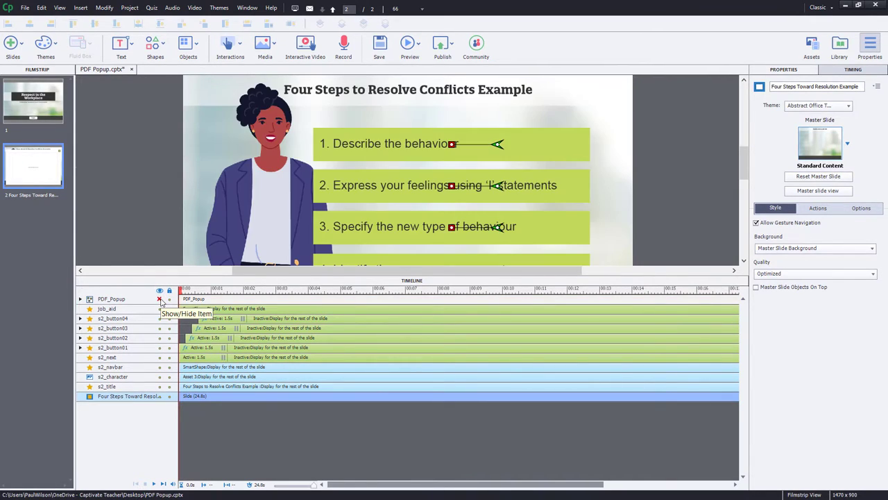
click(519, 281)
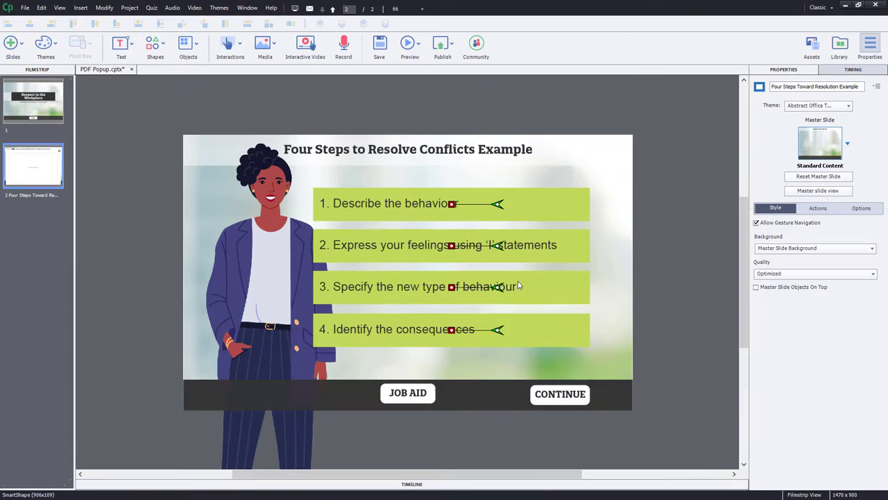
Set the JOB AID button's timing to display for the rest of the project.
click(397, 399)
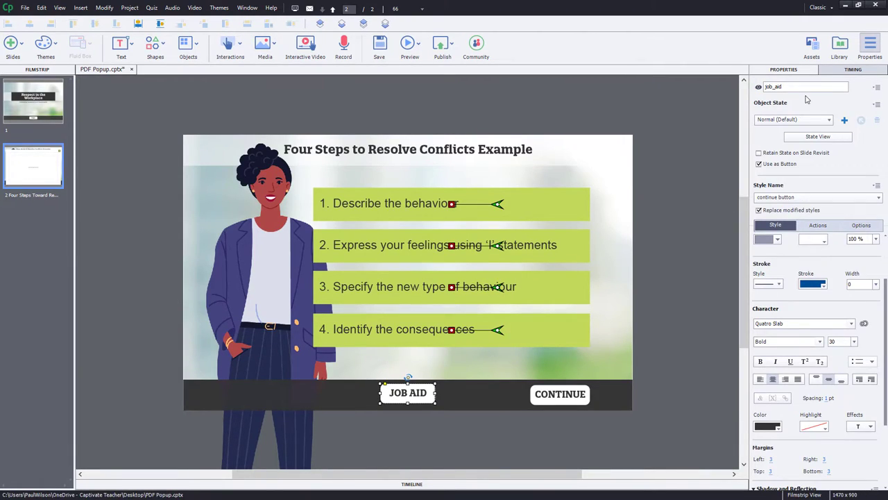
click(842, 74)
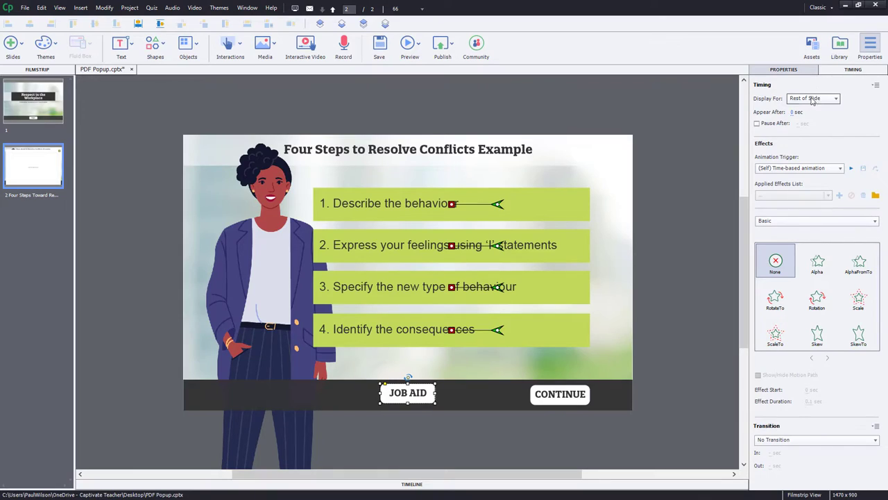
click(806, 100)
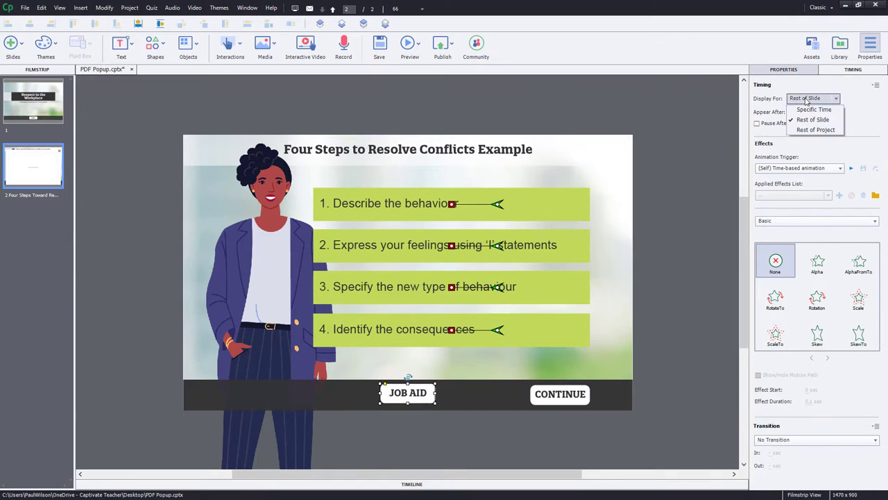
click(816, 134)
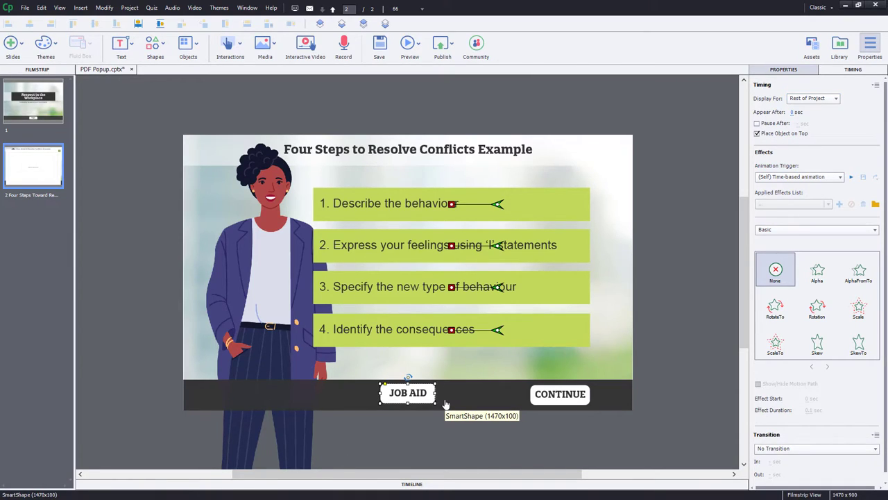
click(638, 342)
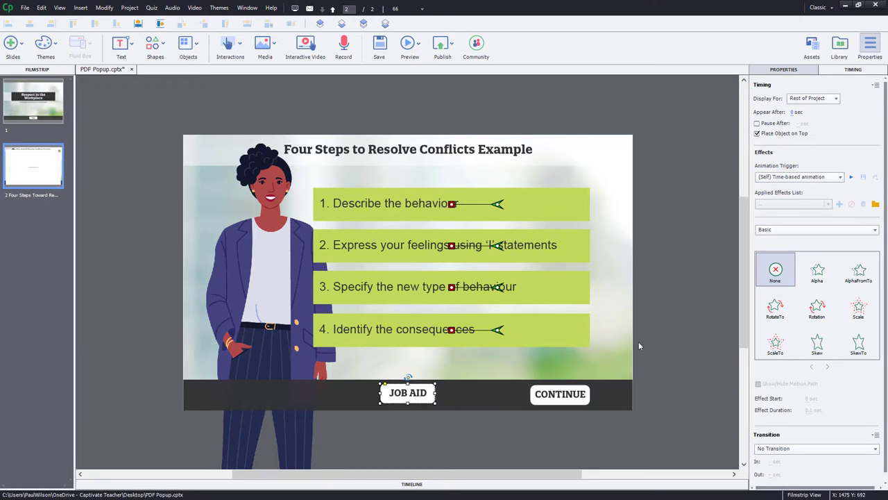
click(413, 393)
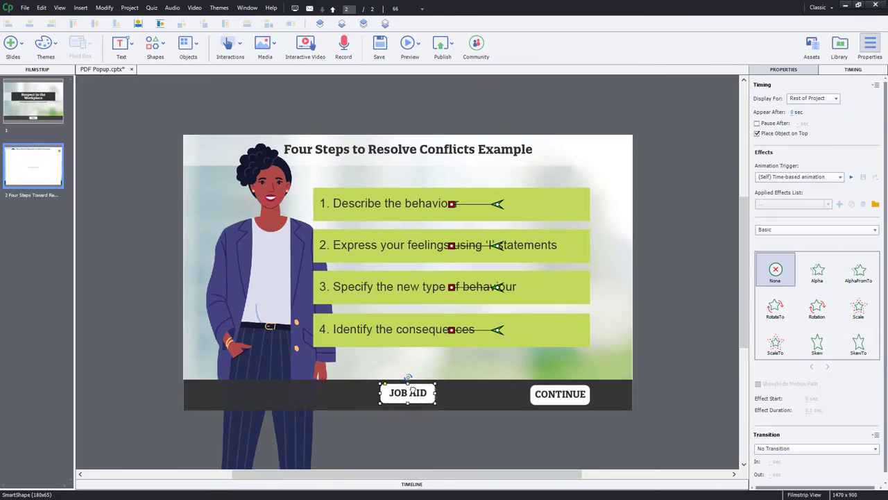
click(794, 70)
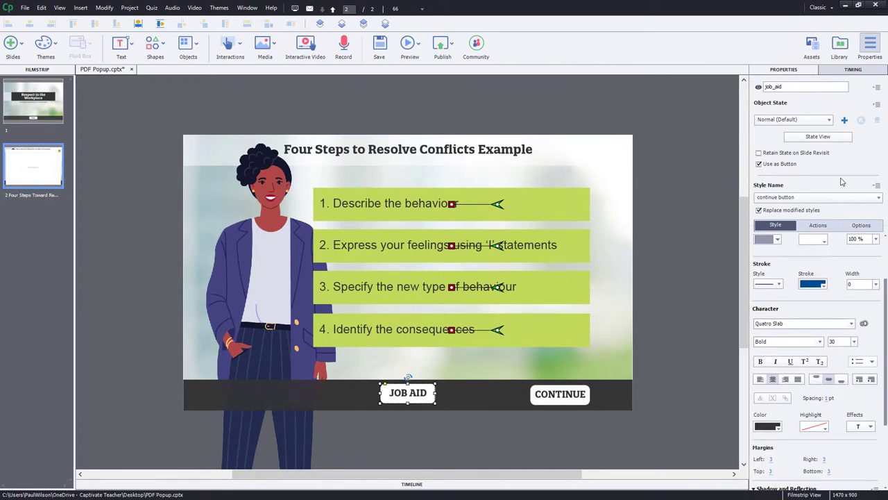
click(693, 196)
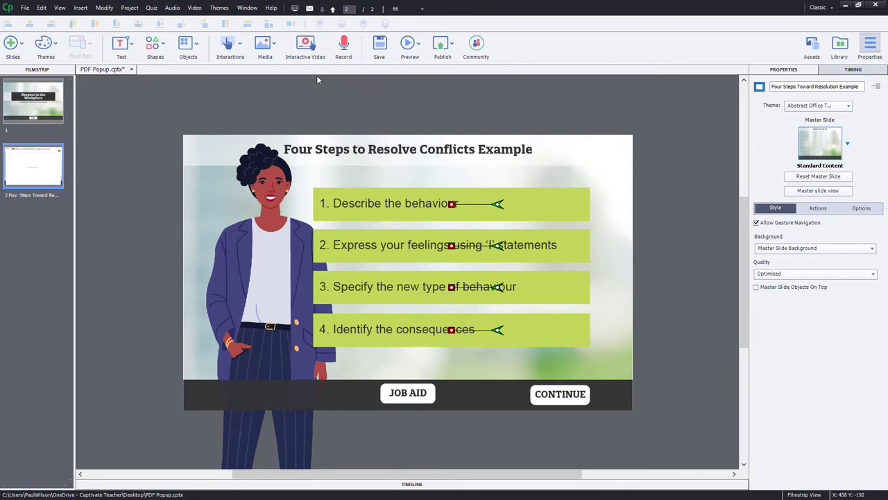
Start a new advanced action from Blank and name it PDFOpen.
click(122, 10)
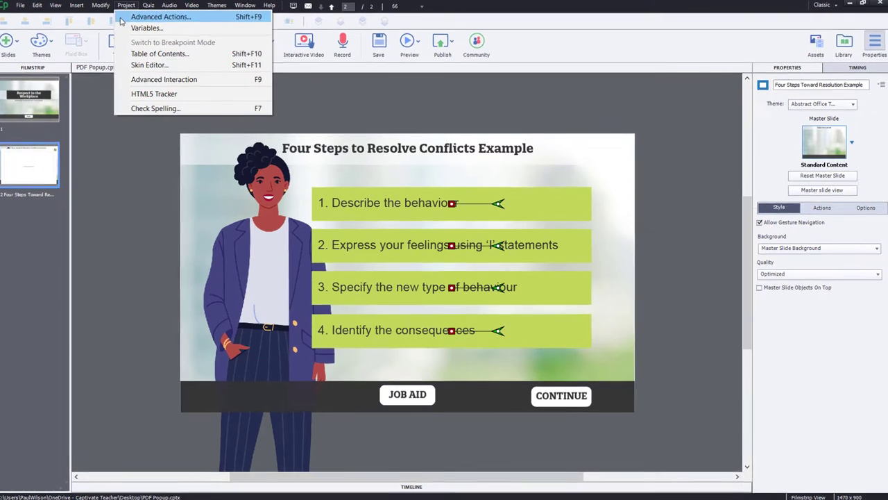
click(125, 19)
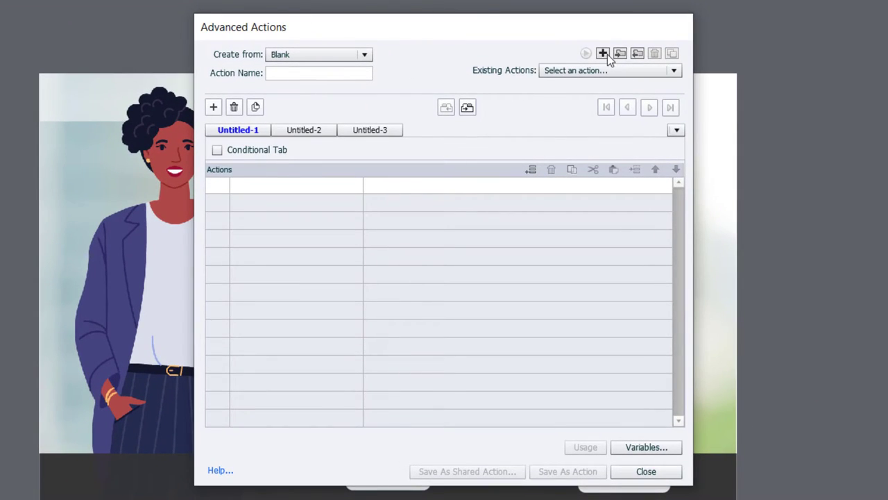
click(274, 73)
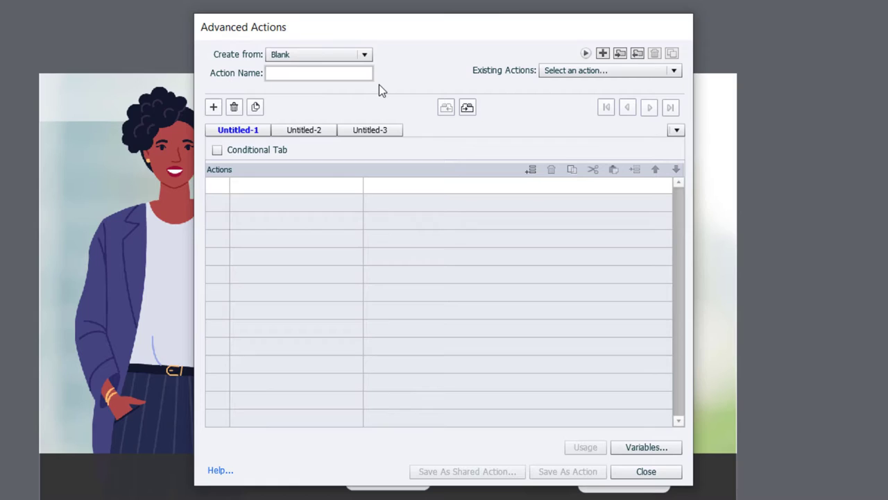
text(PDF)
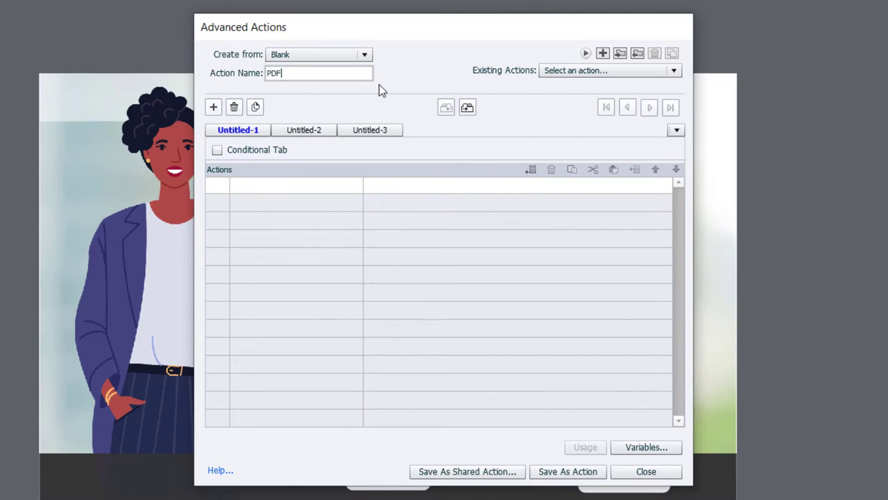
text(Open)
Add a Show command for the PDF_Popup group to the PDFOpen action.
click(266, 192)
scroll(264, 187, down, 5)
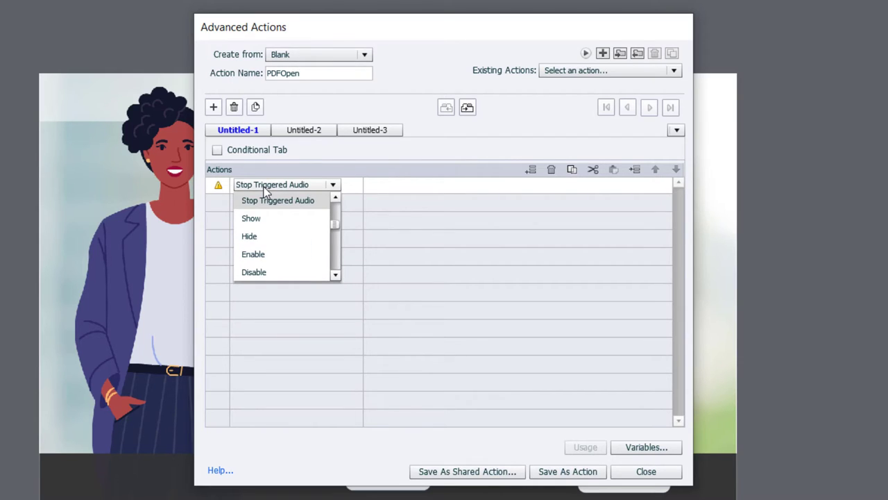
click(265, 218)
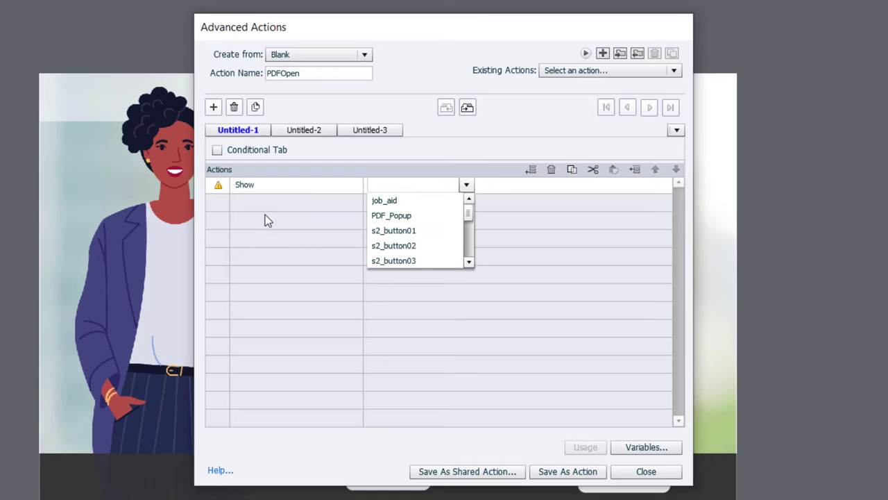
click(394, 219)
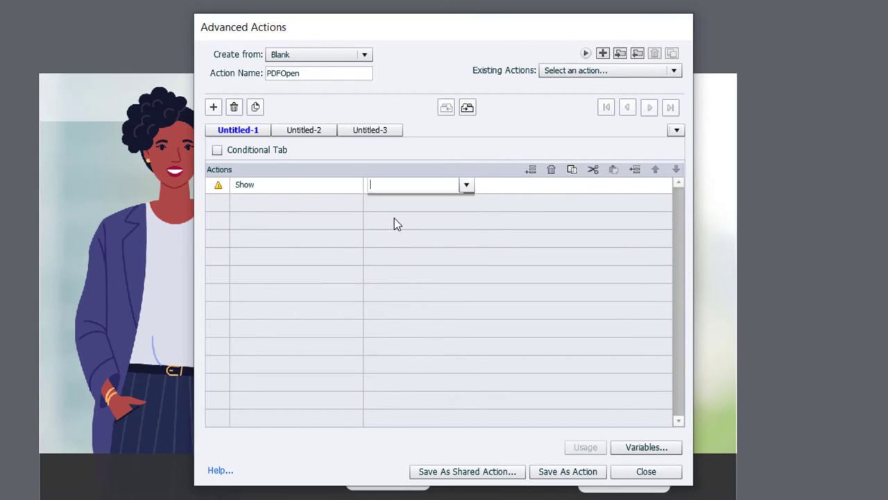
click(572, 471)
click(483, 279)
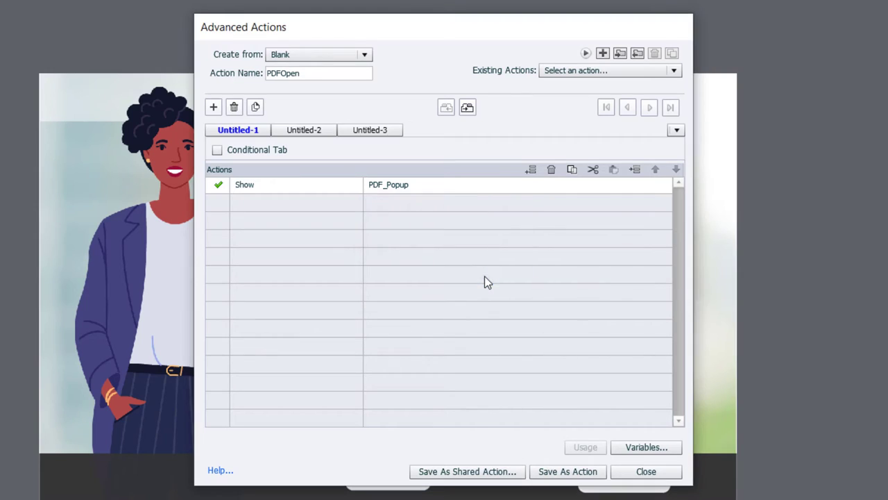
Create a new advanced action named PDFClose with a Hide command for the PDF_Popup group.
click(603, 54)
text(P)
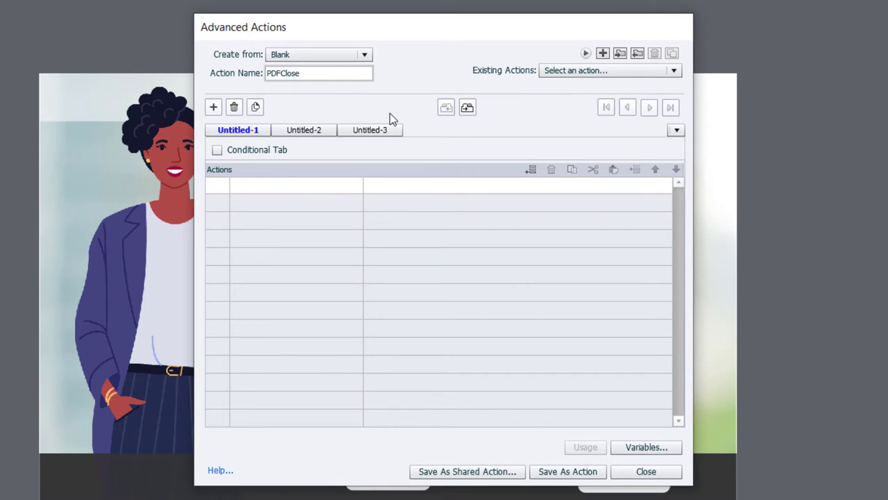
click(294, 185)
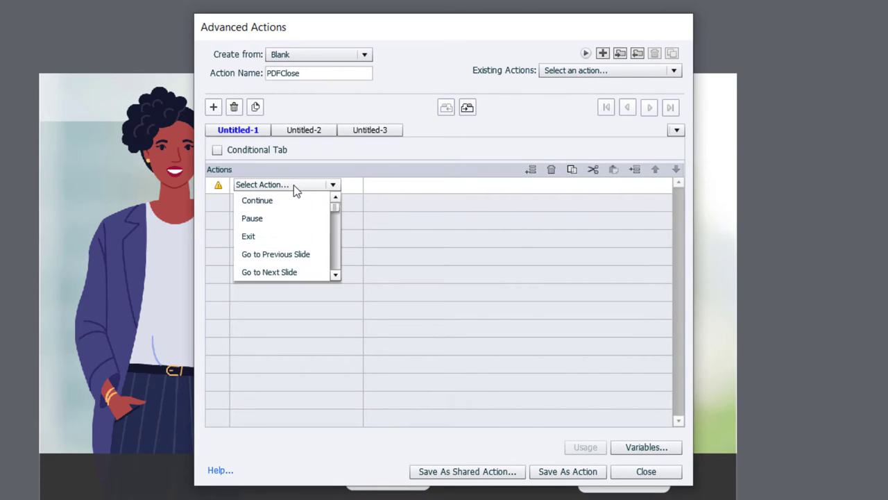
key(h)
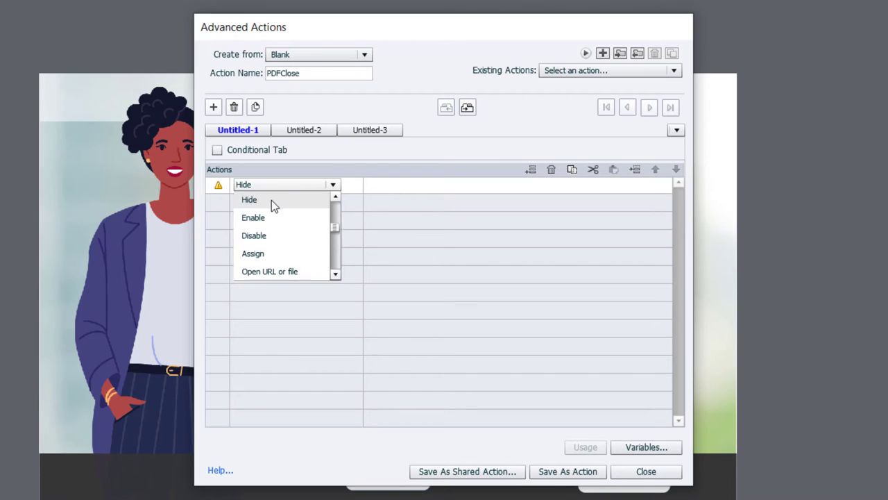
click(271, 200)
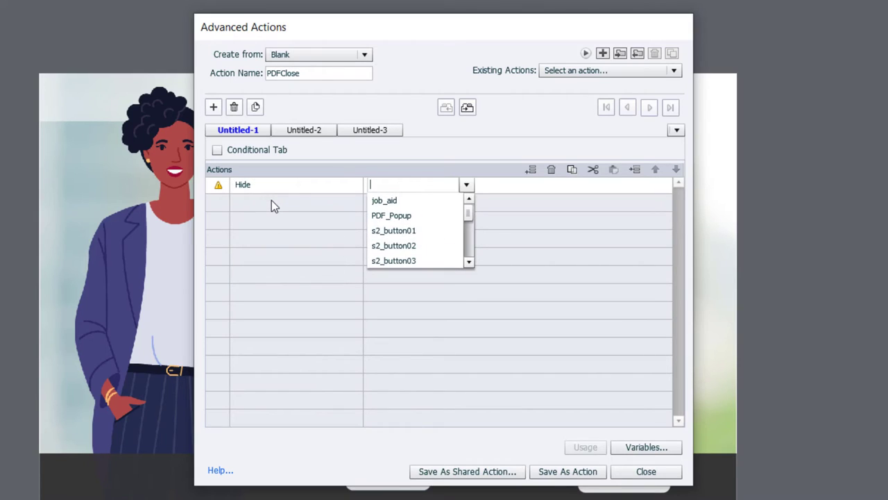
click(388, 219)
Save the PDFClose action and close the Advanced Actions dialog.
click(570, 471)
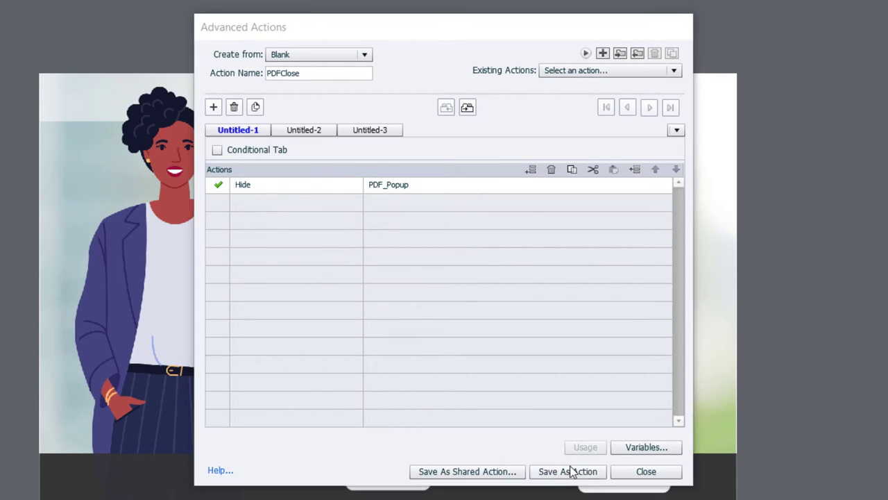
click(481, 279)
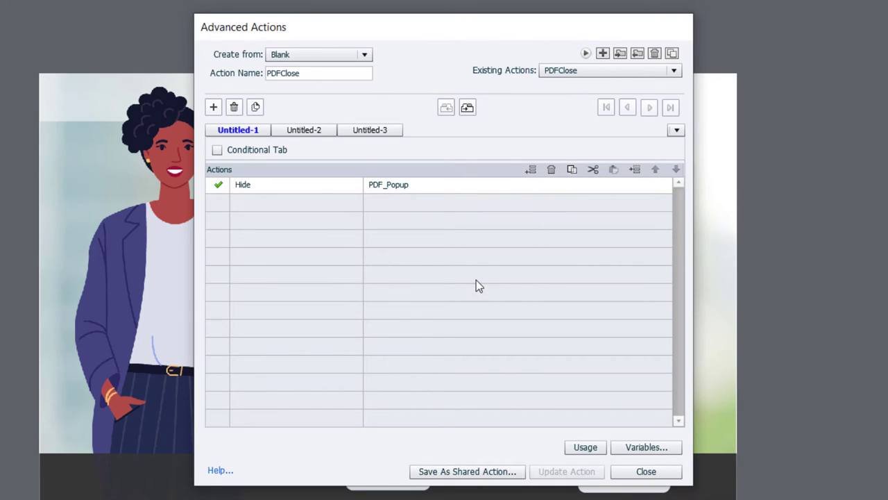
click(661, 471)
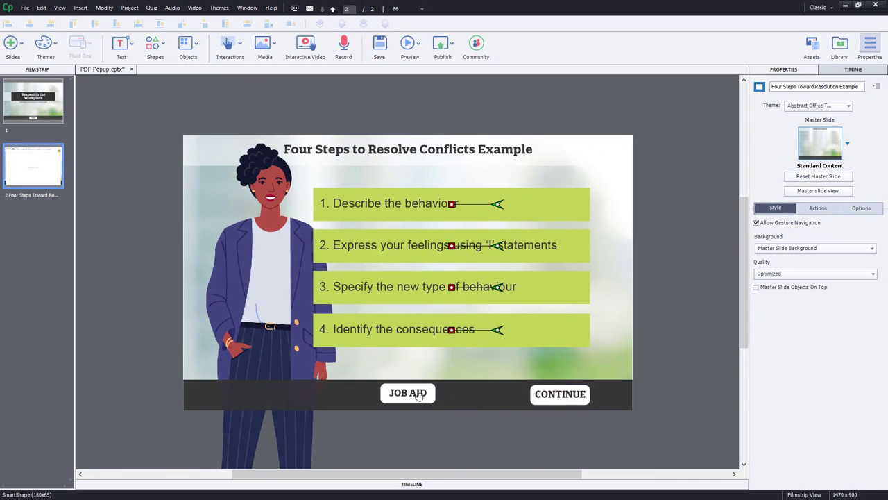
Assign the PDFOpen script to the JOB AID button's advanced action on success.
click(417, 393)
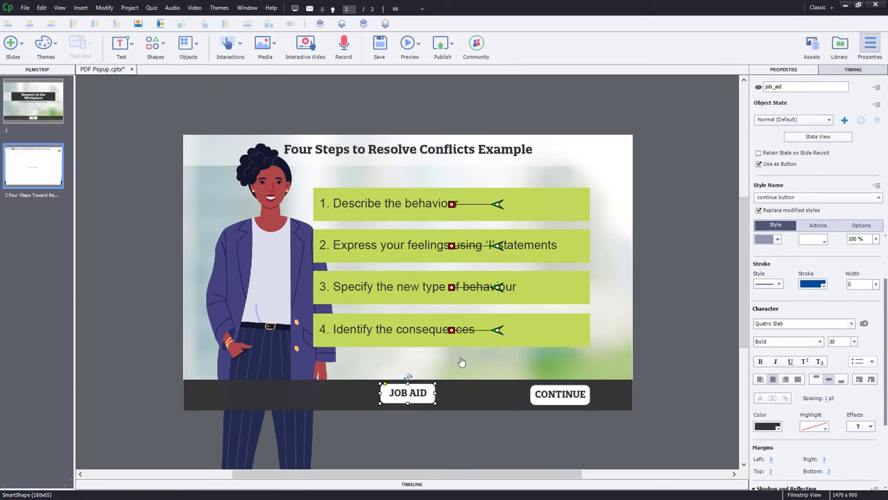
click(818, 225)
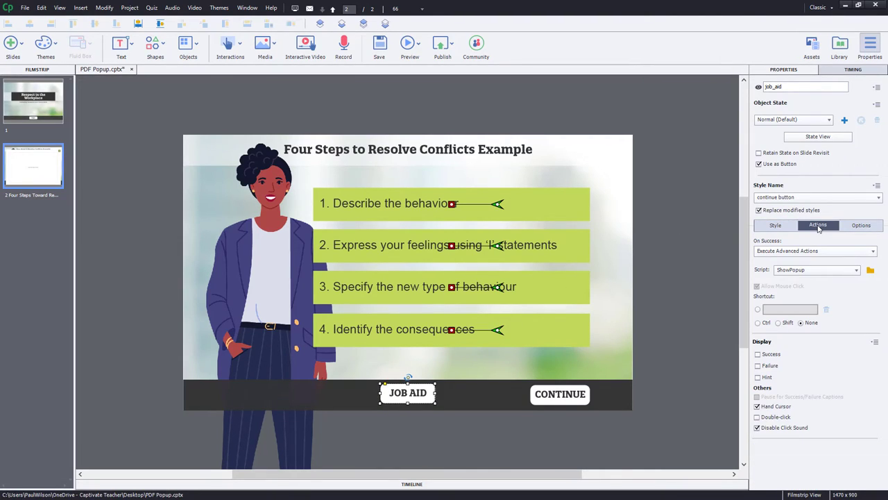
click(808, 272)
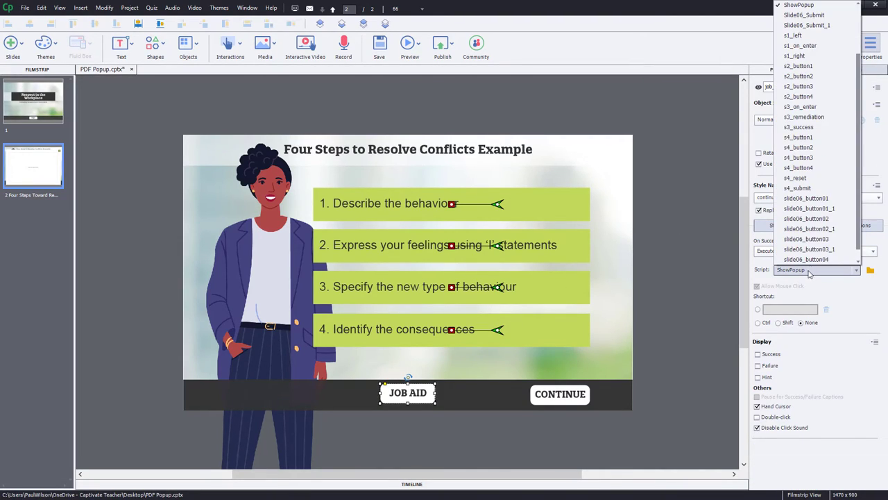
scroll(817, 57, up, 2)
click(805, 39)
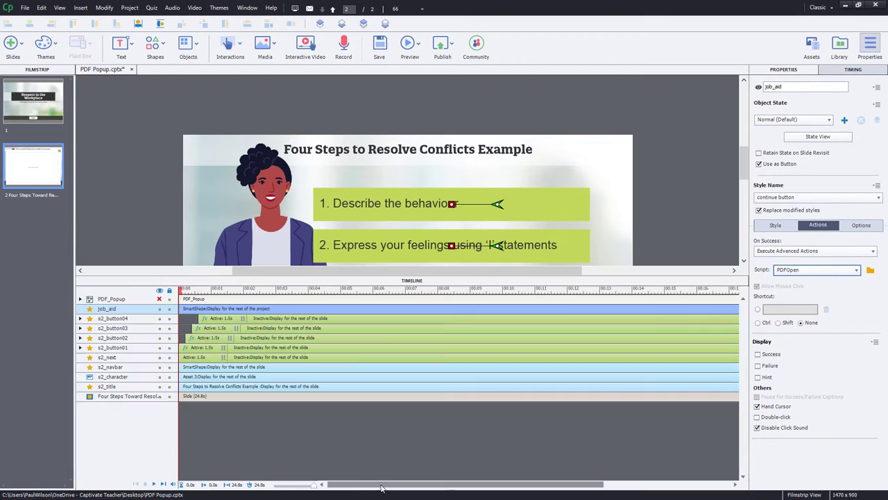
Unhide the PDF_Popup group in the timeline and expand it to list its objects.
click(391, 485)
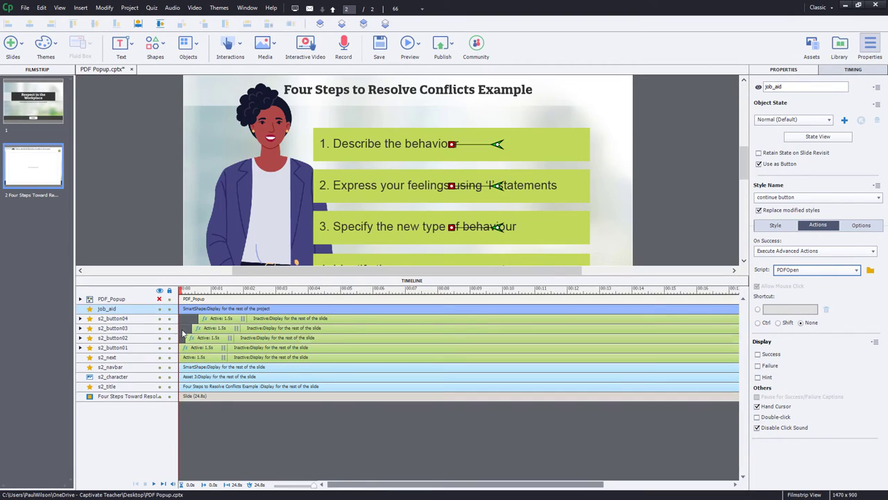
click(159, 299)
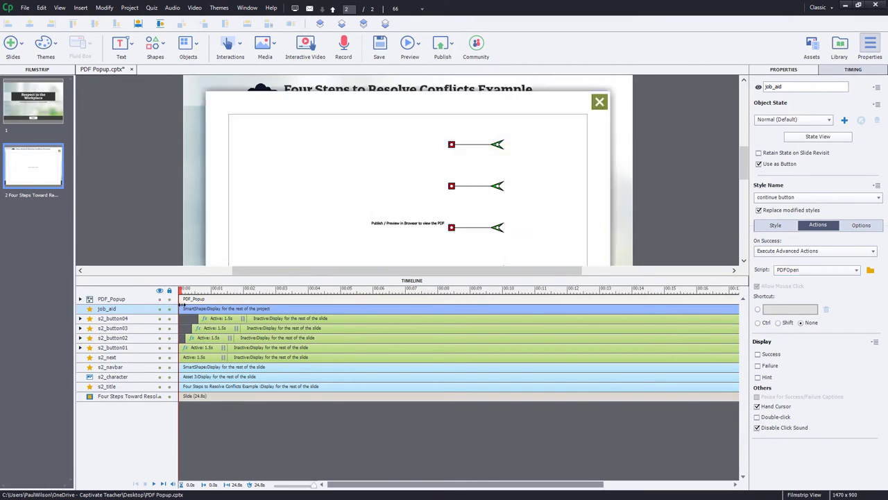
click(80, 299)
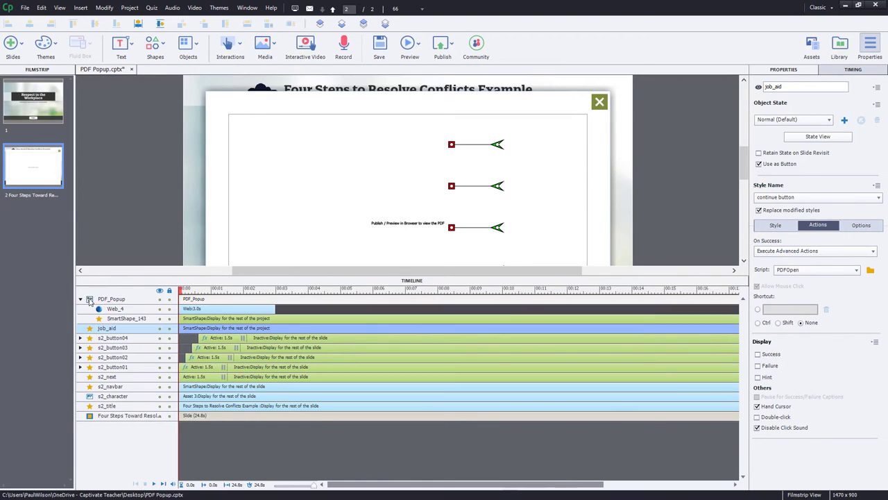
Set the popup's smart shape button to execute the PDFClose advanced action on success.
click(201, 318)
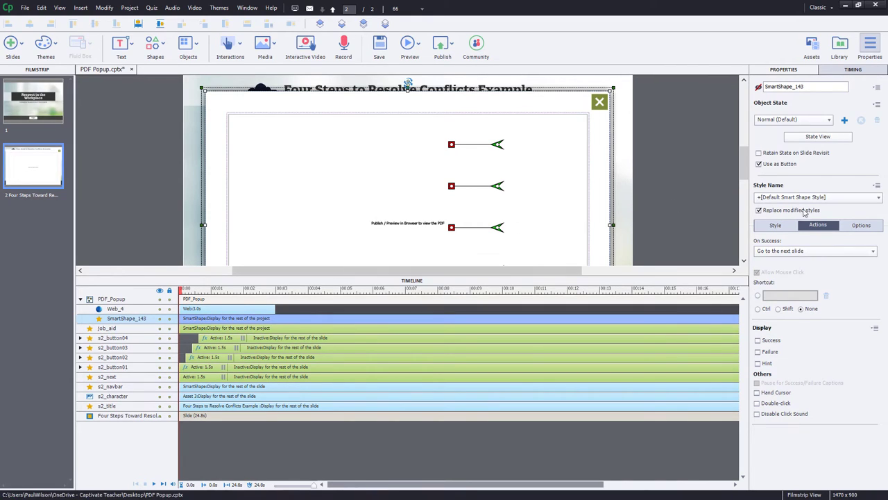
click(809, 251)
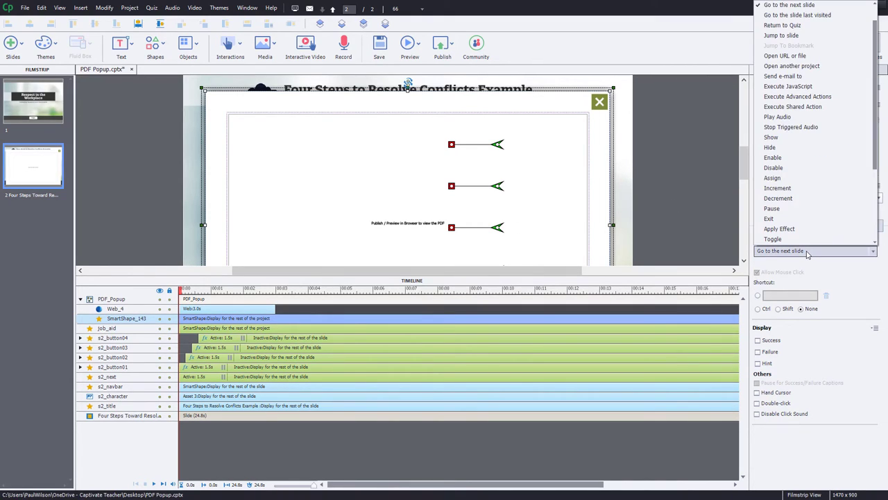
click(837, 97)
click(833, 269)
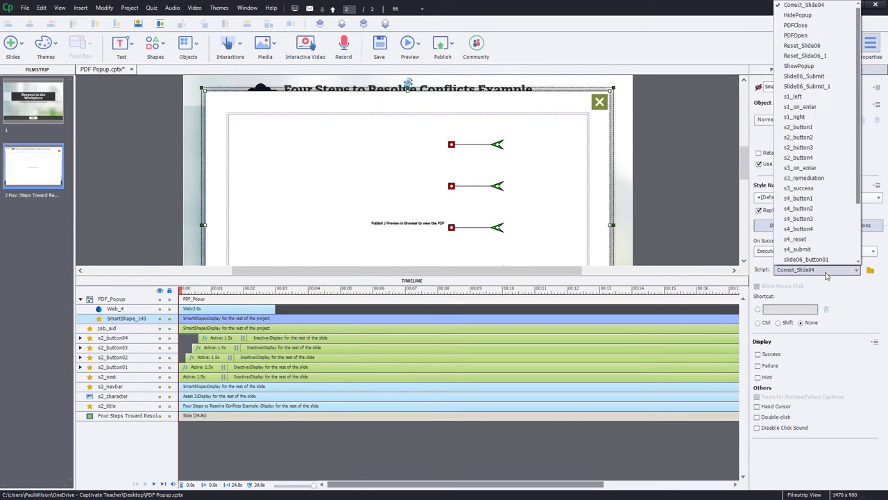
click(796, 25)
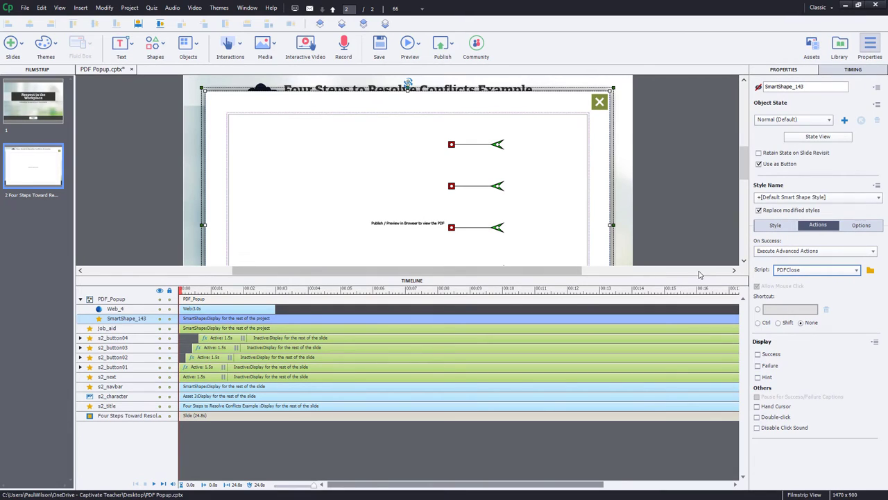
Set the popup's PDF web object to display for the rest of the project.
click(386, 182)
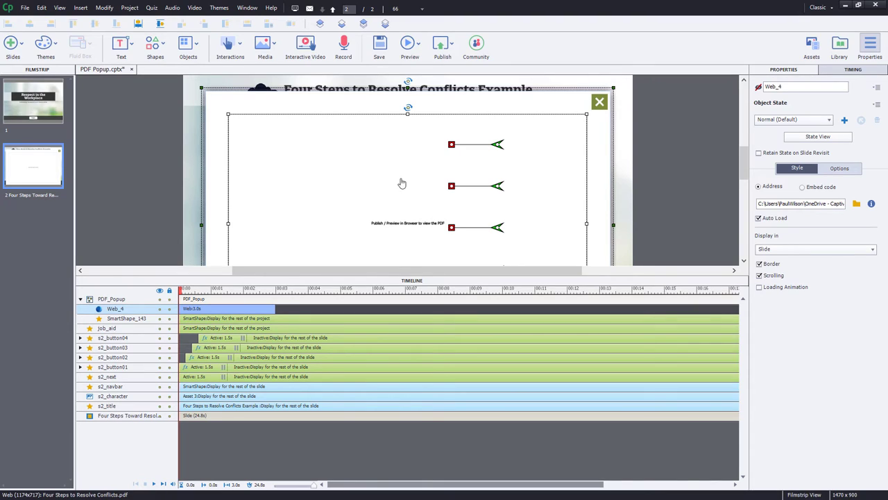
click(855, 70)
click(823, 99)
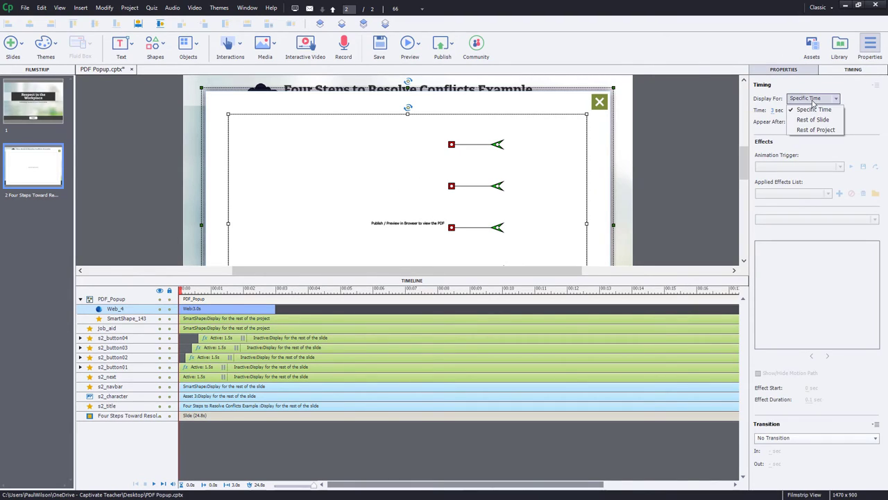
click(817, 134)
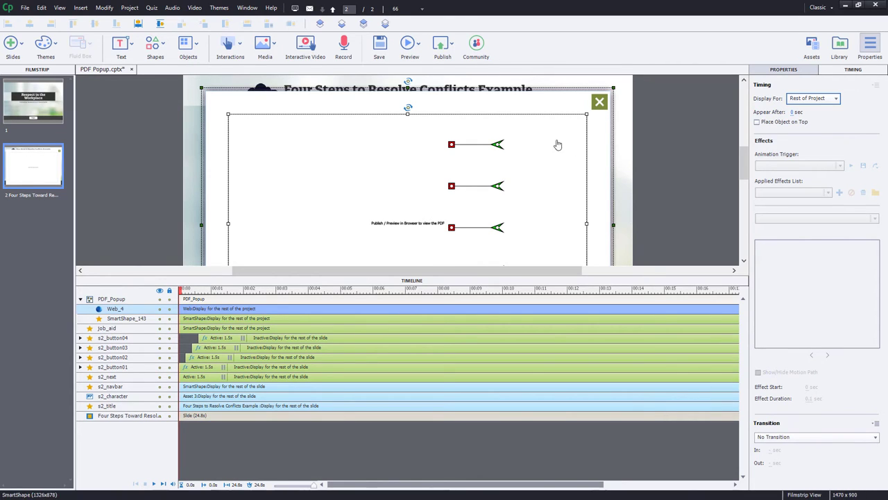
Preview the project, play it, and scroll through the PDF in the job aid popup.
click(417, 43)
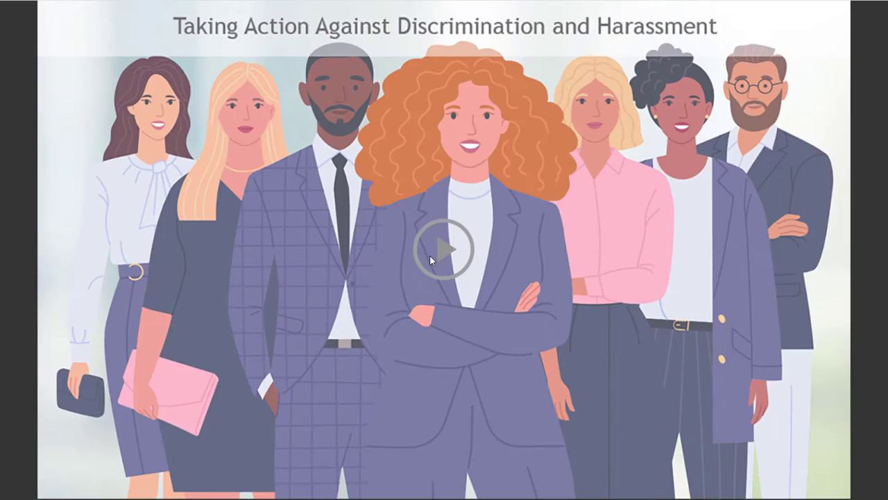
click(429, 255)
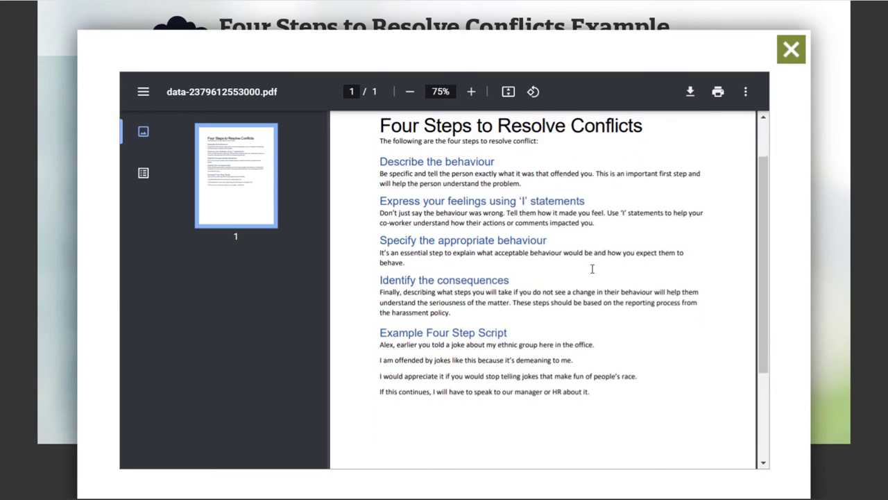
scroll(589, 269, down, 1)
scroll(590, 269, up, 1)
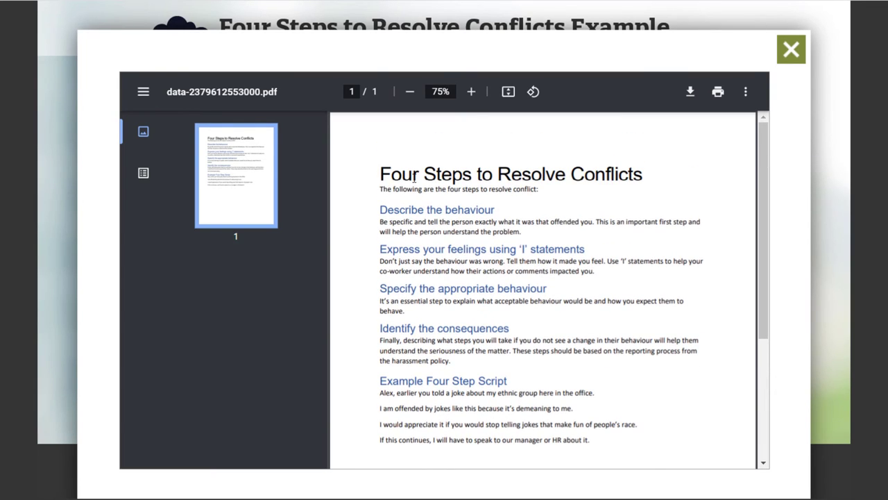